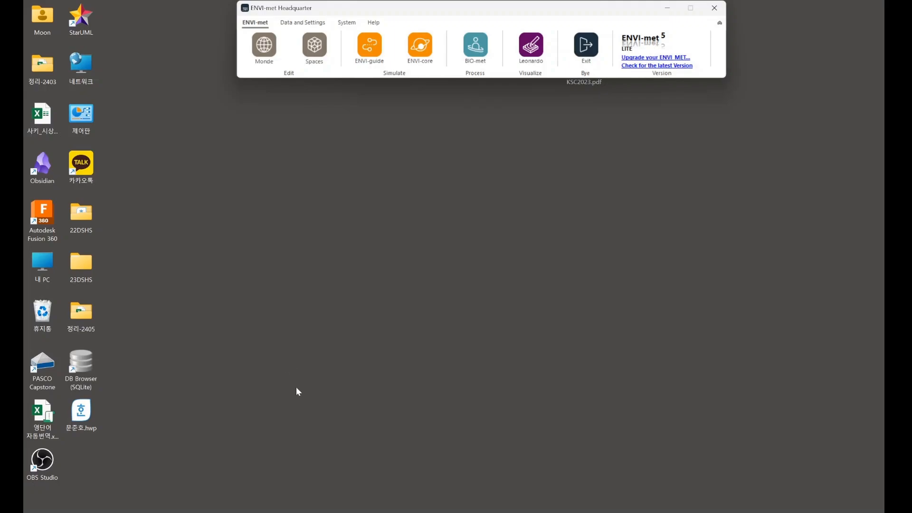
Step: Search the installed apps for Headquarter and dismiss the search
left_click(311, 512)
type("headqu")
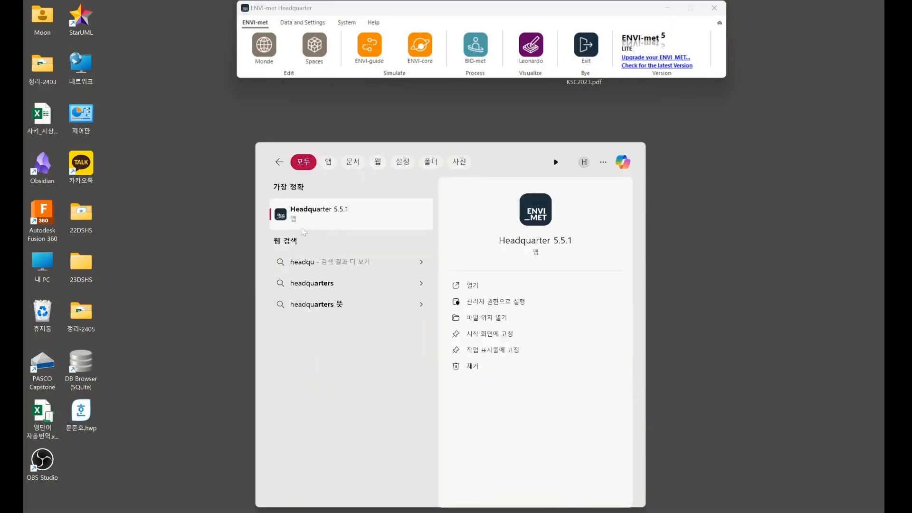
left_click(352, 121)
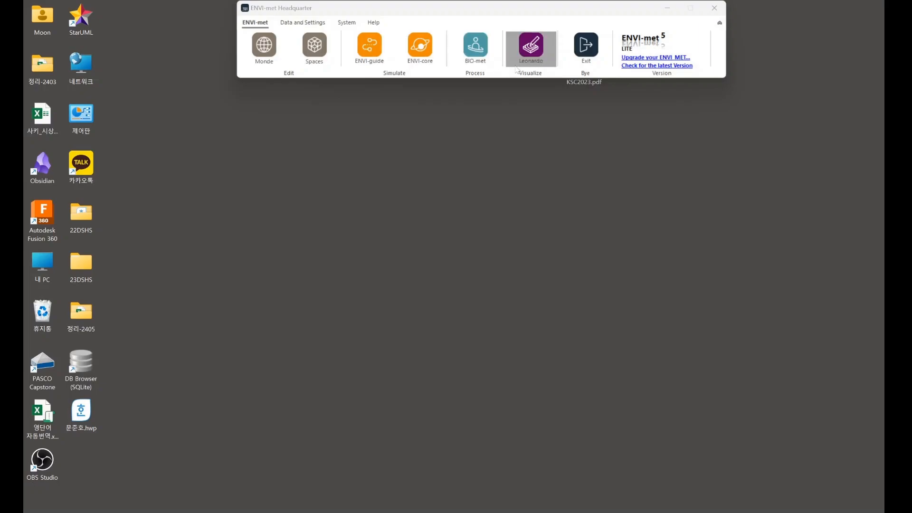
Step: Open the project workspace settings and set the envi folder inside 사키 as the workspace directory
left_click(314, 25)
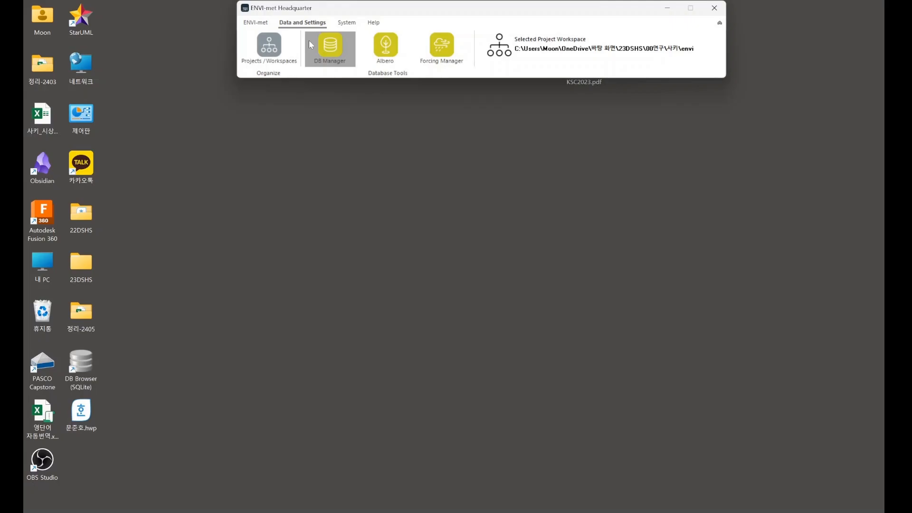
left_click(285, 49)
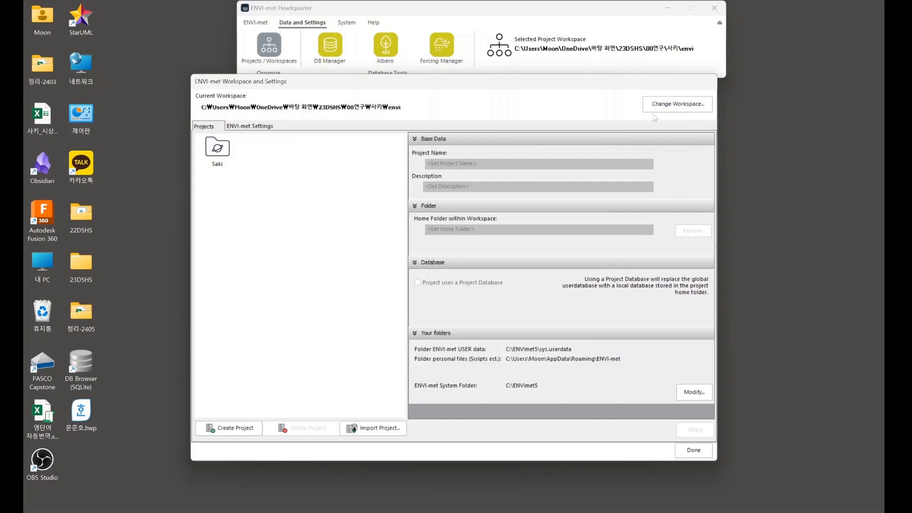
left_click(672, 110)
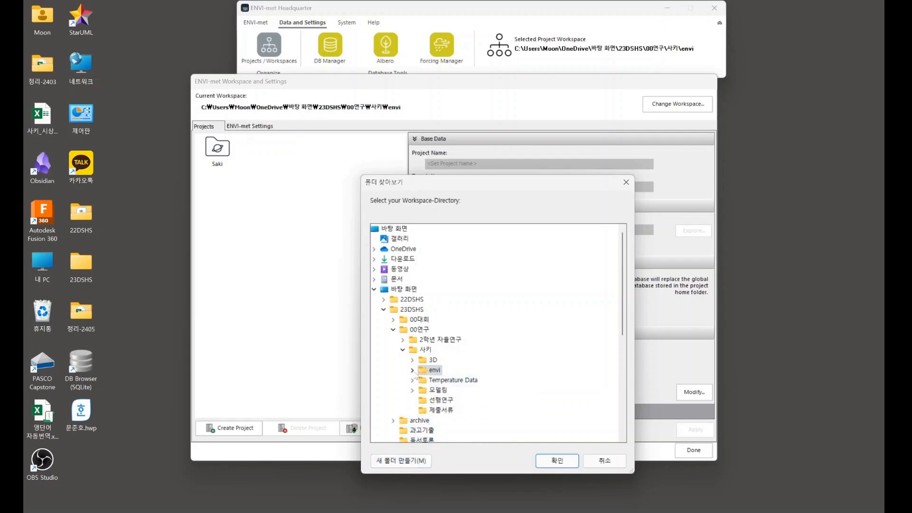
double_click(432, 374)
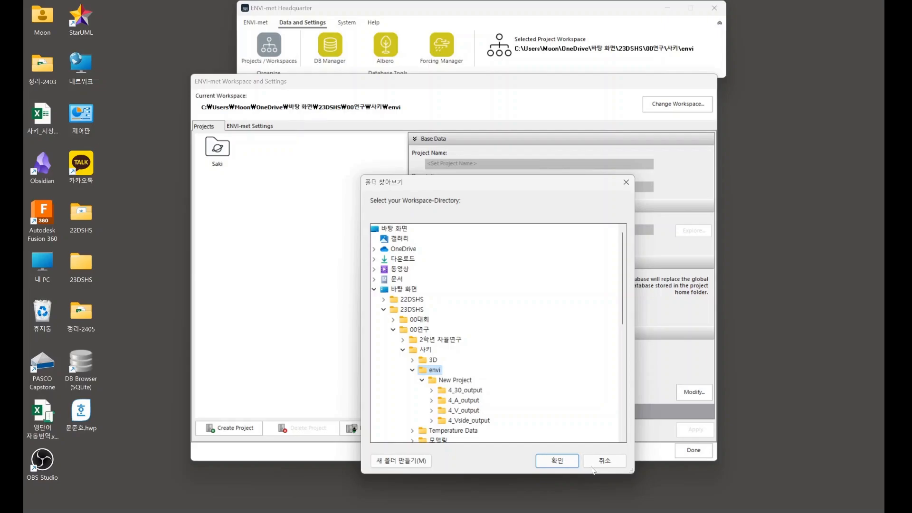
left_click(556, 460)
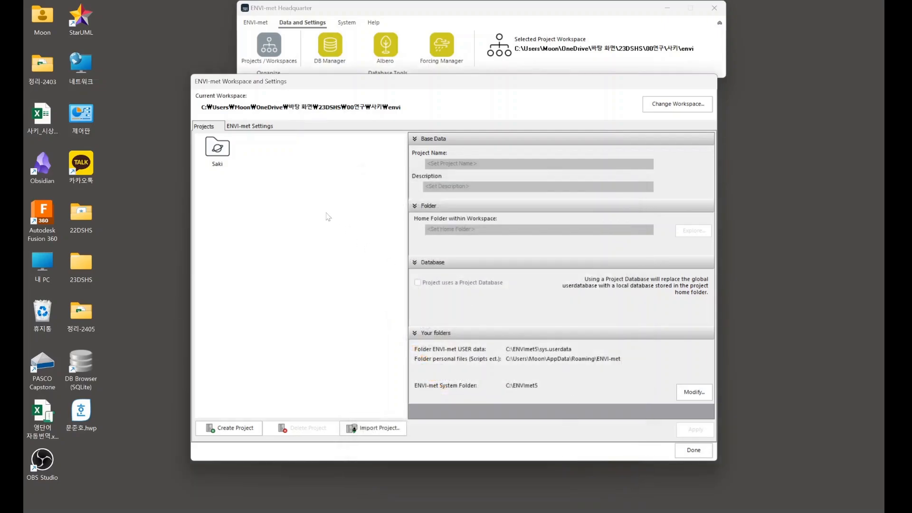
Step: Check the Saki project's settings, close the workspace settings and launch the Spaces model editor
left_click(237, 150)
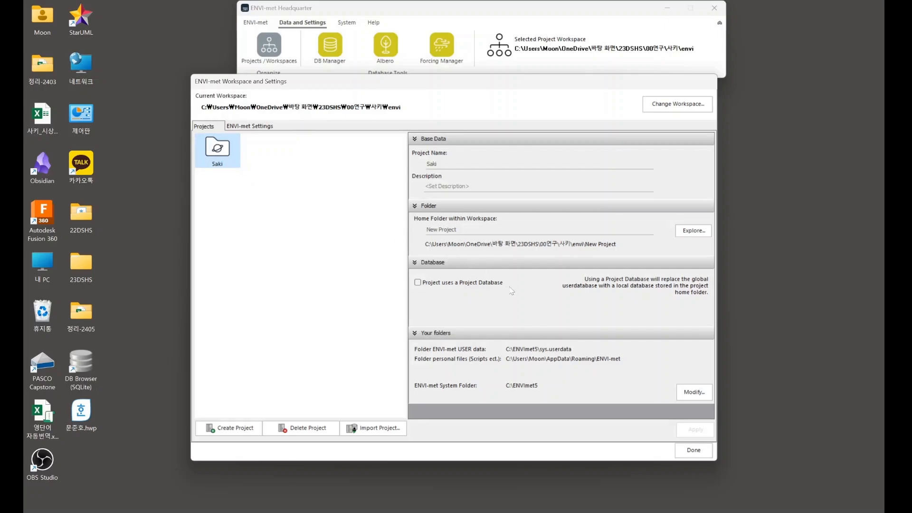
left_click(695, 453)
left_click(255, 23)
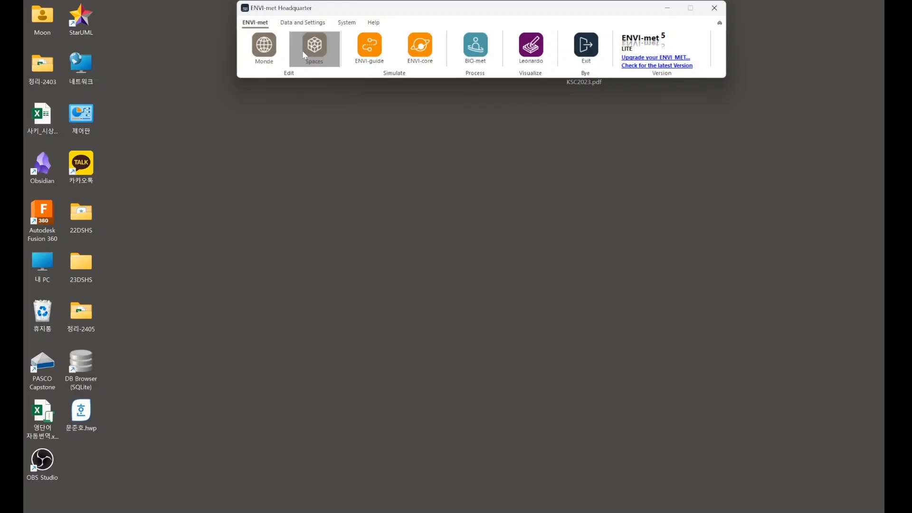
left_click(315, 47)
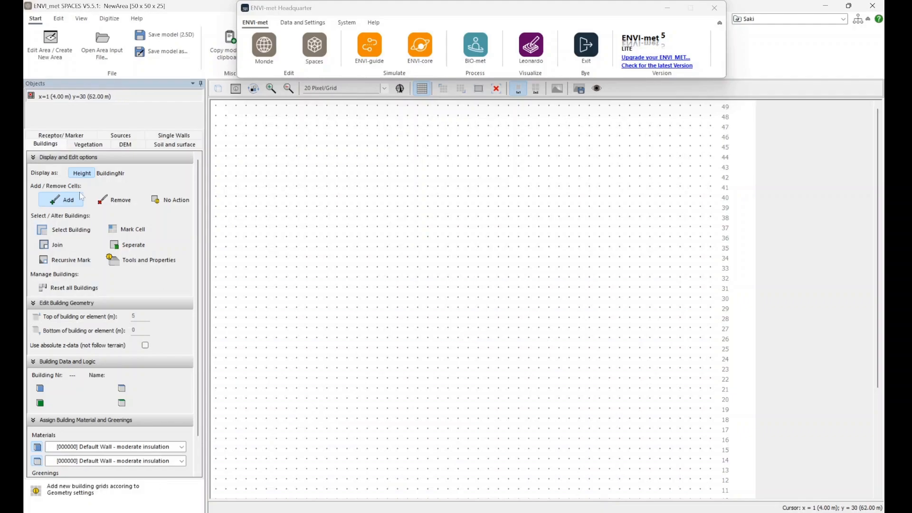
Step: Add a 5 m high building of 4 by 4 cells near the grid's upper-left corner
left_click(55, 202)
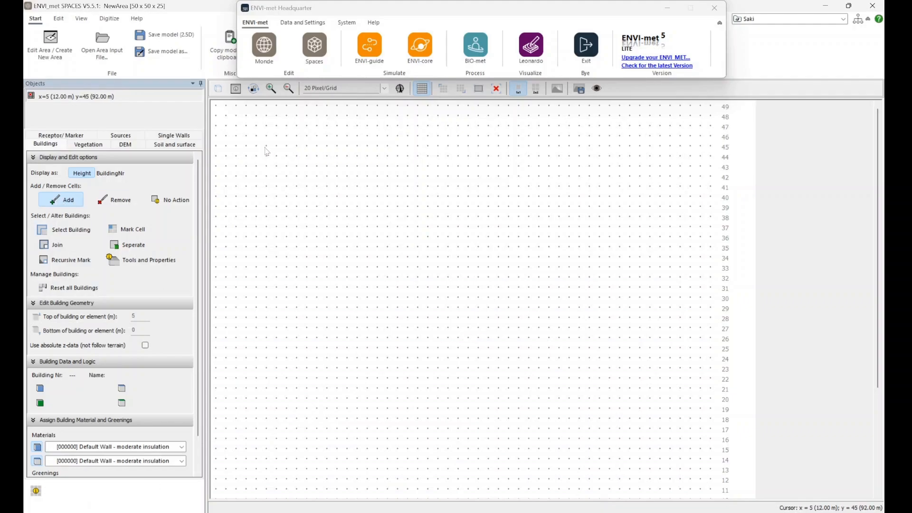
mouse_move(266, 147)
left_mouse_down()
mouse_move(286, 174)
mouse_move(274, 183)
mouse_move(295, 145)
mouse_move(297, 183)
mouse_move(306, 145)
mouse_move(309, 191)
left_mouse_up()
left_click(114, 200)
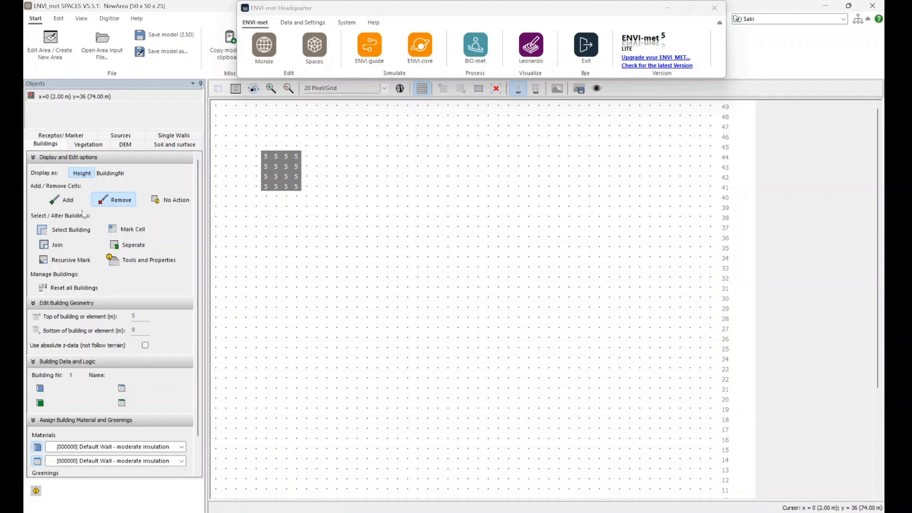
left_click(62, 199)
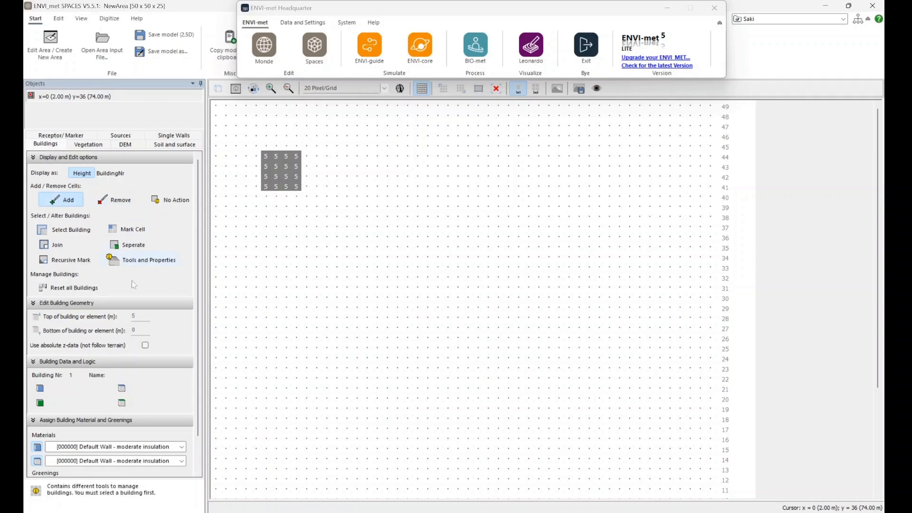
Step: Set the building top to 10 m, add cells along the first building's upper and right edges, and place a 5-by-5-cell building to its right
double_click(142, 320)
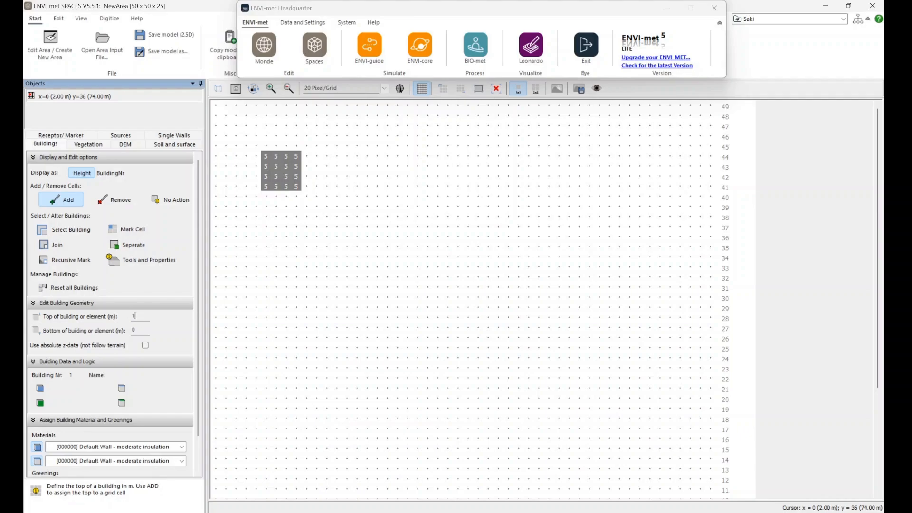
type("10")
mouse_move(266, 145)
left_mouse_down()
mouse_move(306, 151)
mouse_move(306, 187)
mouse_move(347, 146)
mouse_move(386, 146)
mouse_move(387, 177)
mouse_move(352, 189)
mouse_move(357, 157)
mouse_move(367, 178)
mouse_move(377, 177)
left_mouse_up()
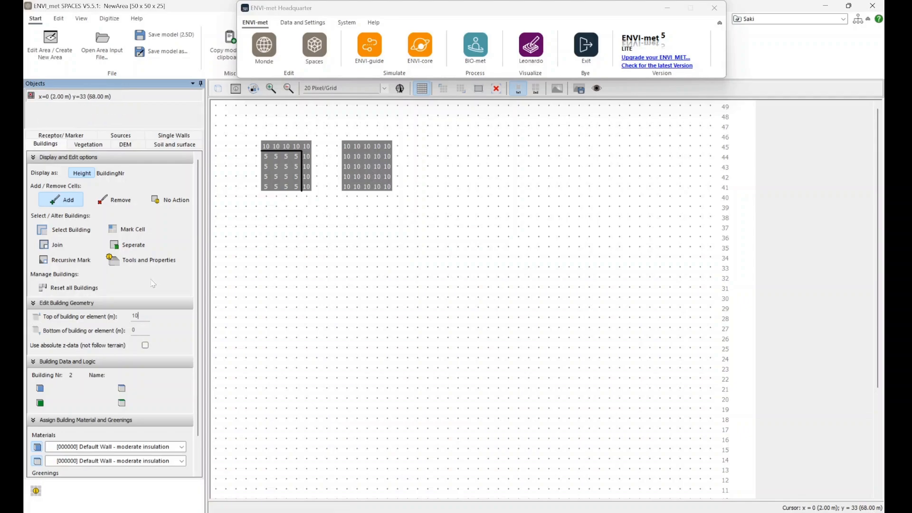
Step: Set the building top to 5 m and add a 5-by-5-cell building below the first one
double_click(135, 316)
mouse_move(269, 228)
left_mouse_down()
mouse_move(266, 259)
mouse_move(297, 267)
mouse_move(306, 242)
mouse_move(281, 232)
mouse_move(276, 249)
mouse_move(298, 240)
left_mouse_up()
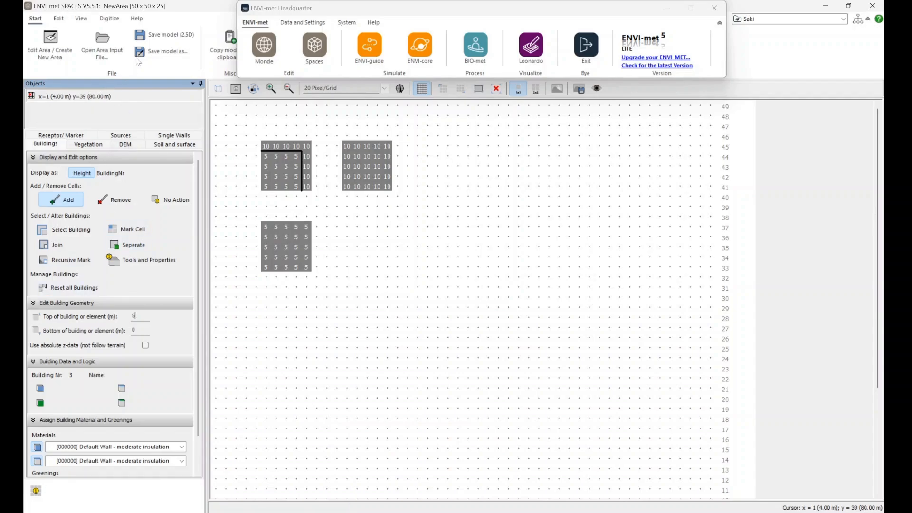
Step: In the 3D view, add a 5 m high building of 7 by 4 cells beside the lowest building, and return to the 2D plan
left_click(83, 20)
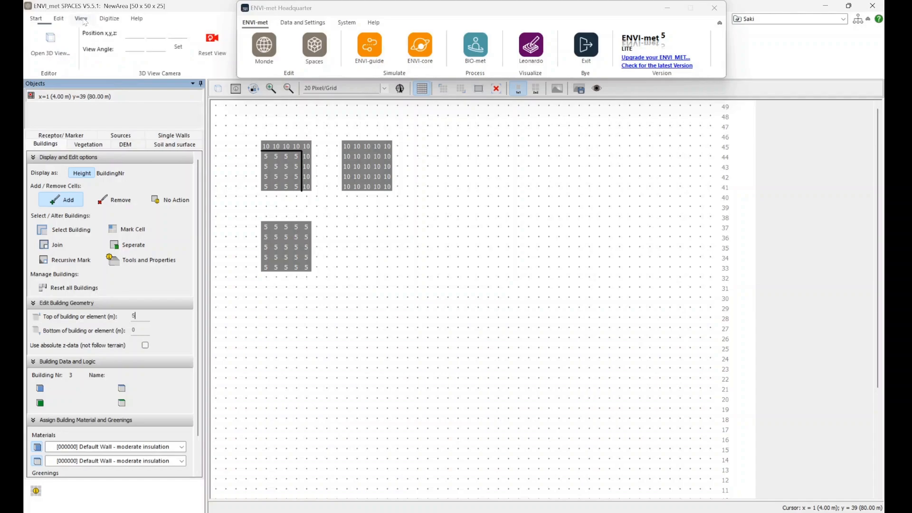
left_click(52, 46)
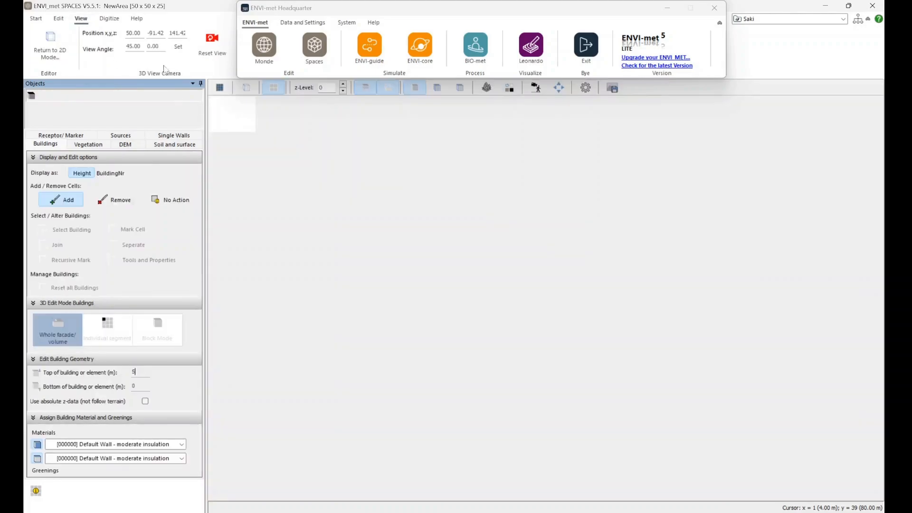
scroll(503, 274, "up", 4)
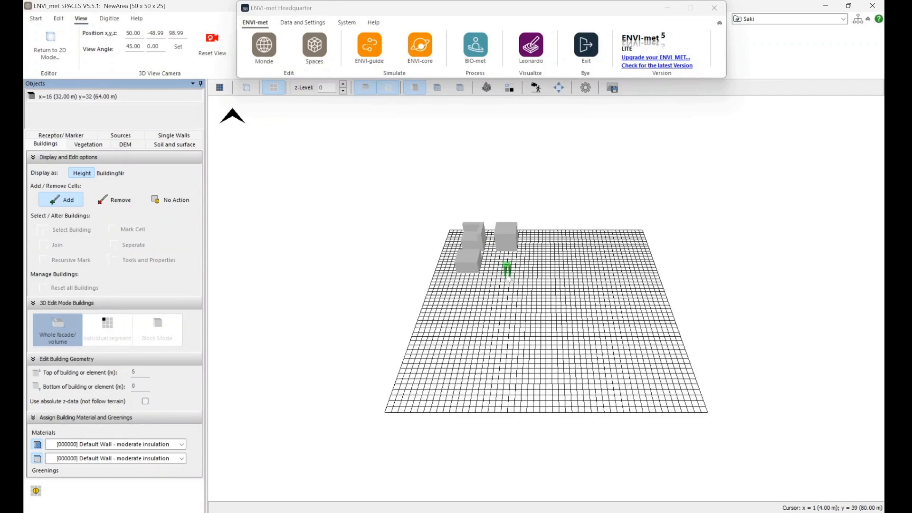
scroll(446, 214, "up", 1)
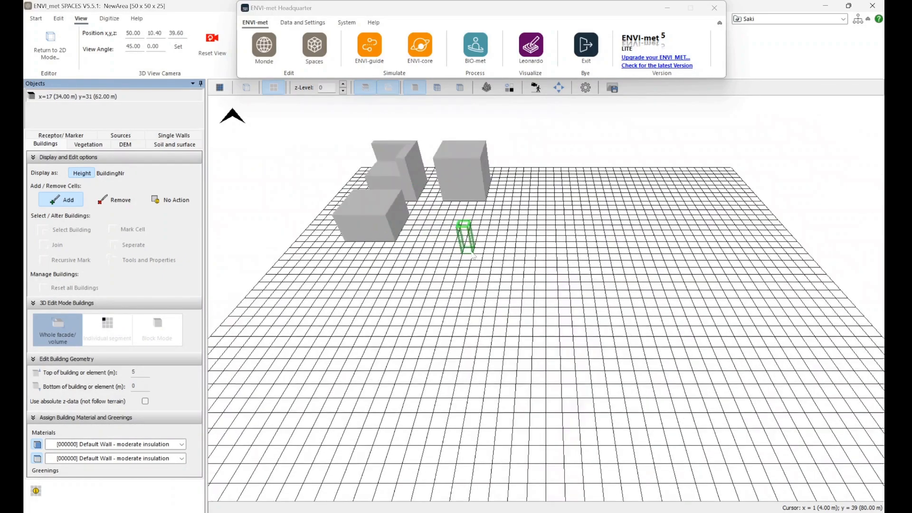
left_click_drag(470, 216, 401, 232)
left_click(41, 47)
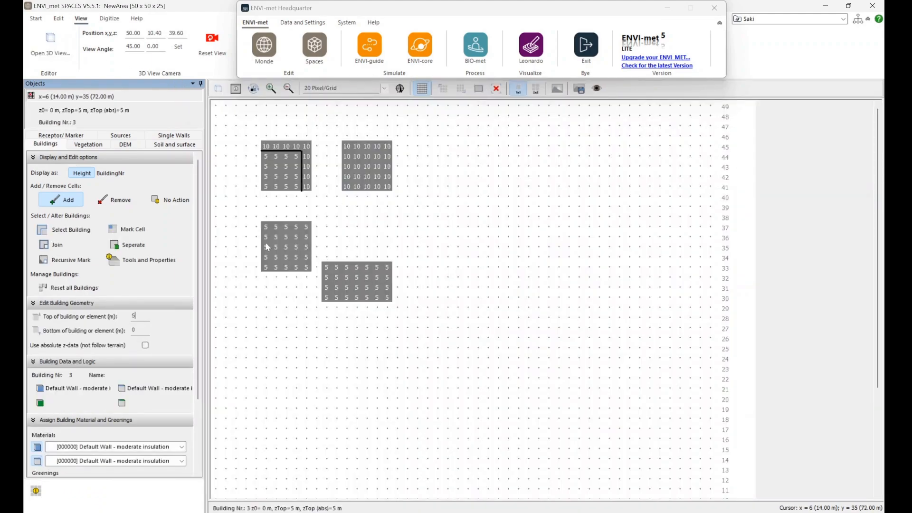
Step: Save the model area as TEST in the New Project folder inside envi
left_click(37, 19)
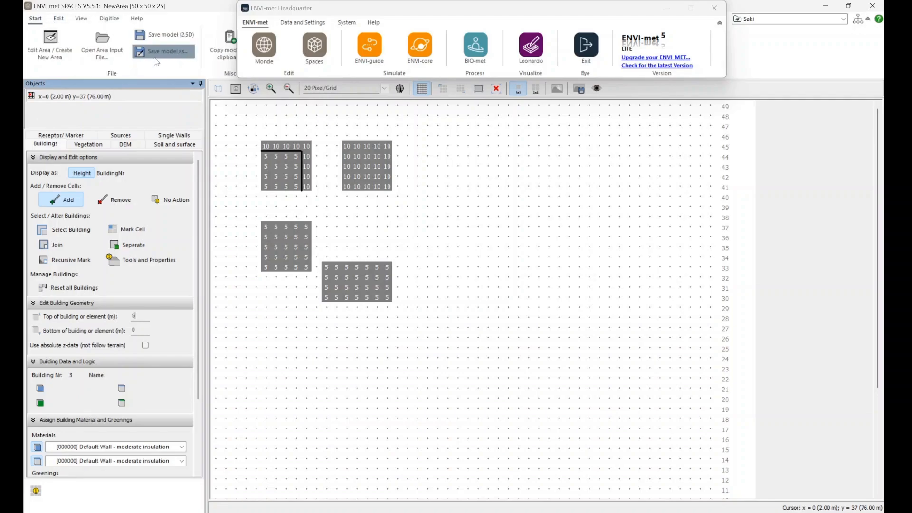
left_click(152, 53)
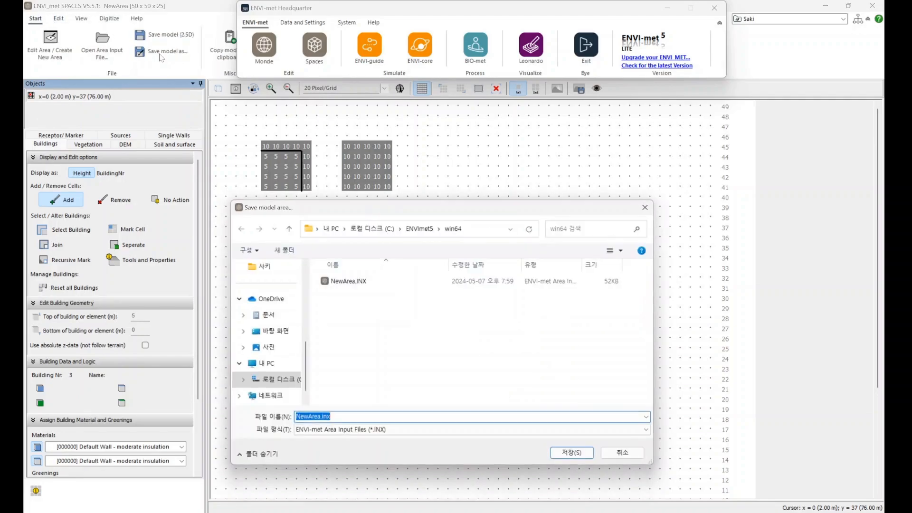
scroll(266, 344, "up", 3)
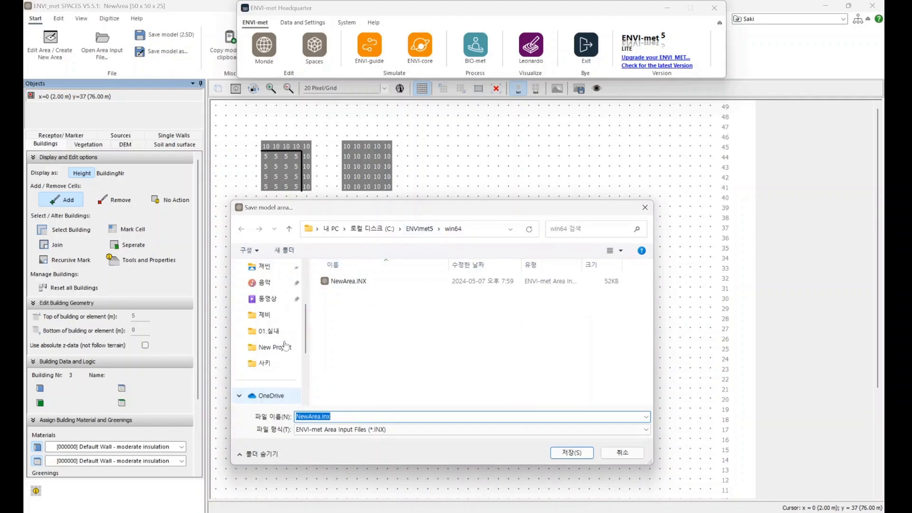
left_click(264, 331)
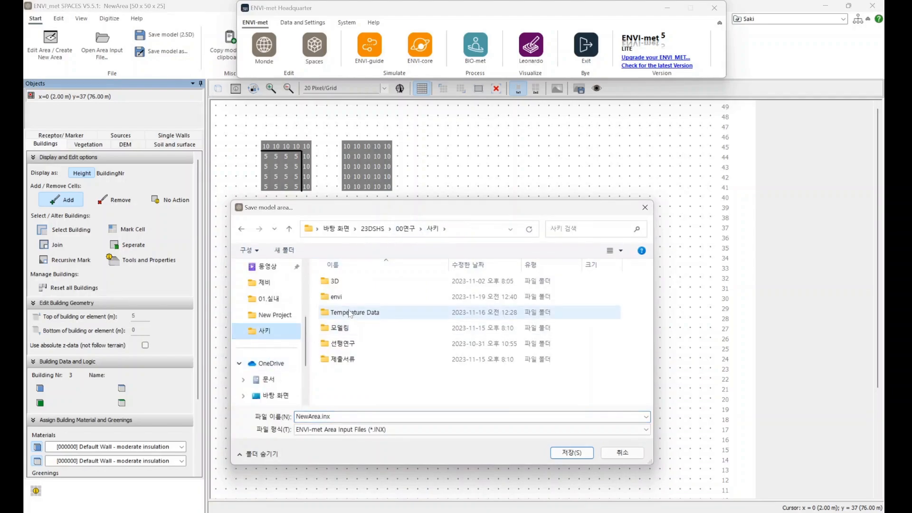
double_click(345, 287)
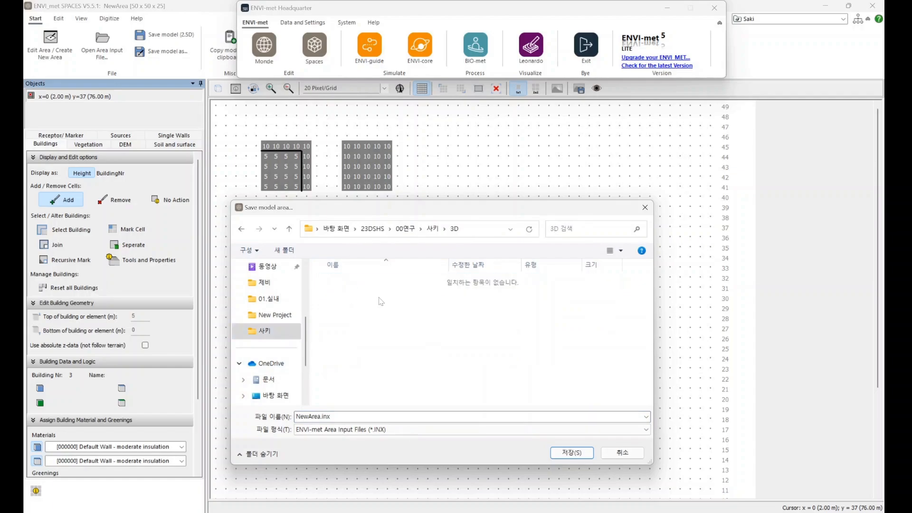
left_click(432, 229)
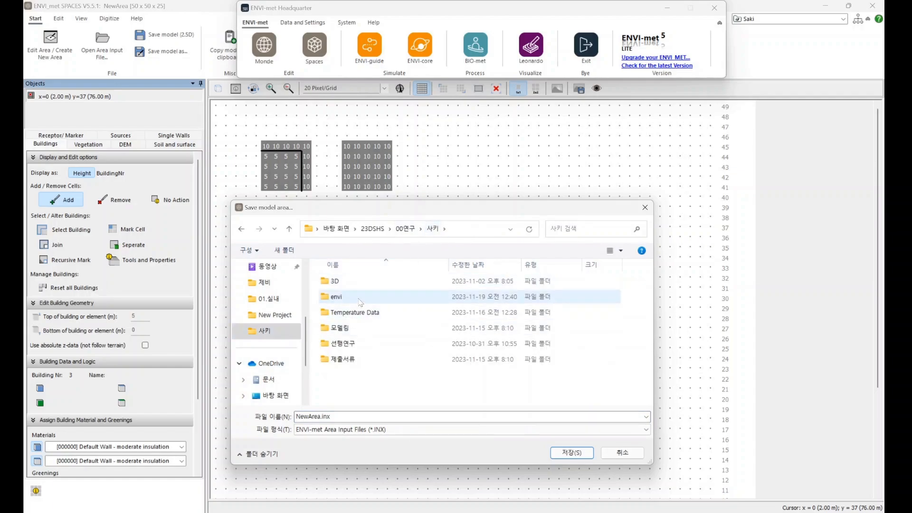
double_click(356, 297)
left_click(366, 284)
double_click(365, 284)
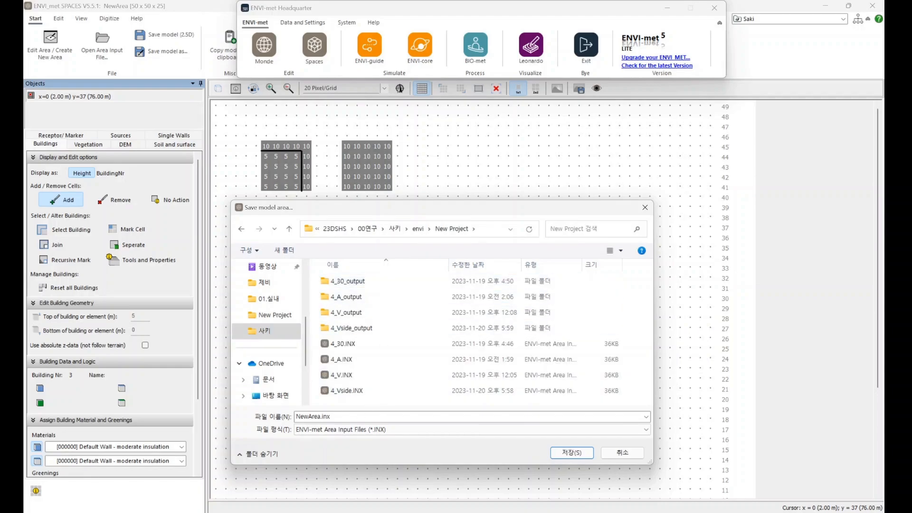
type("TEST")
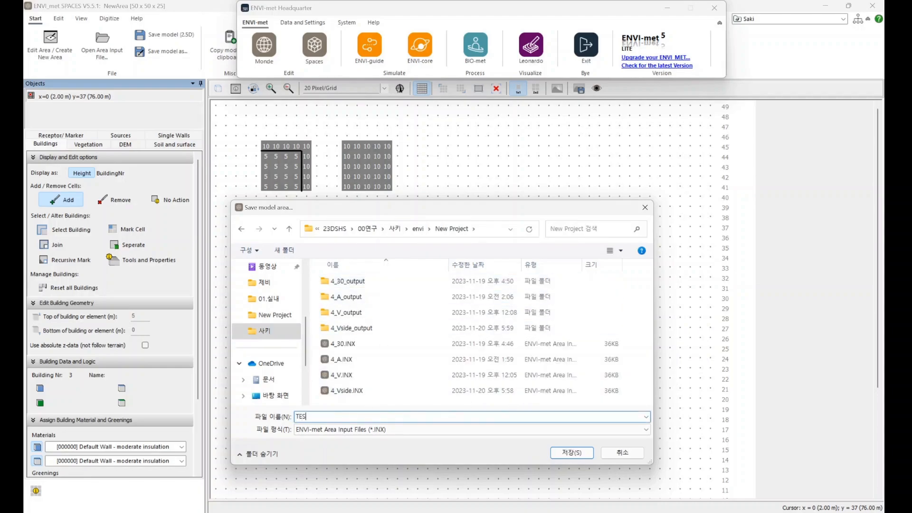
key("Return")
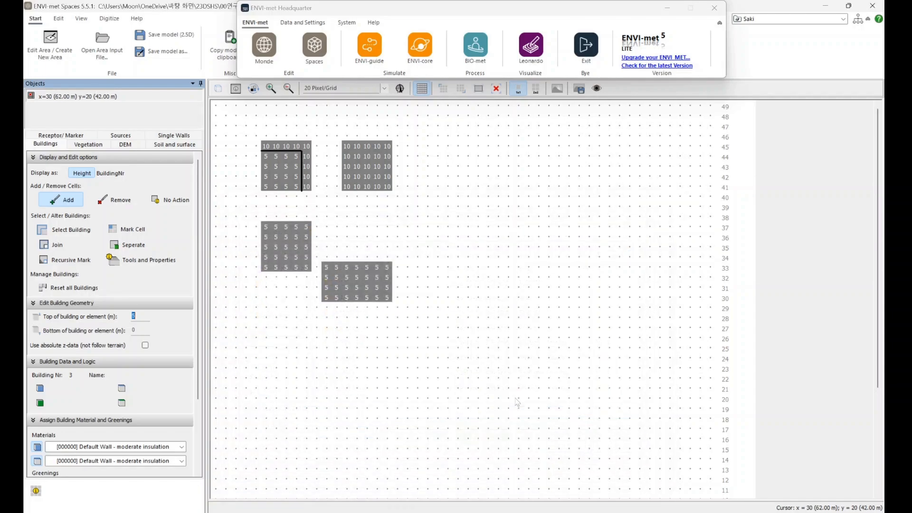
Step: Choose Saki as the active project for the saved model
left_click(671, 12)
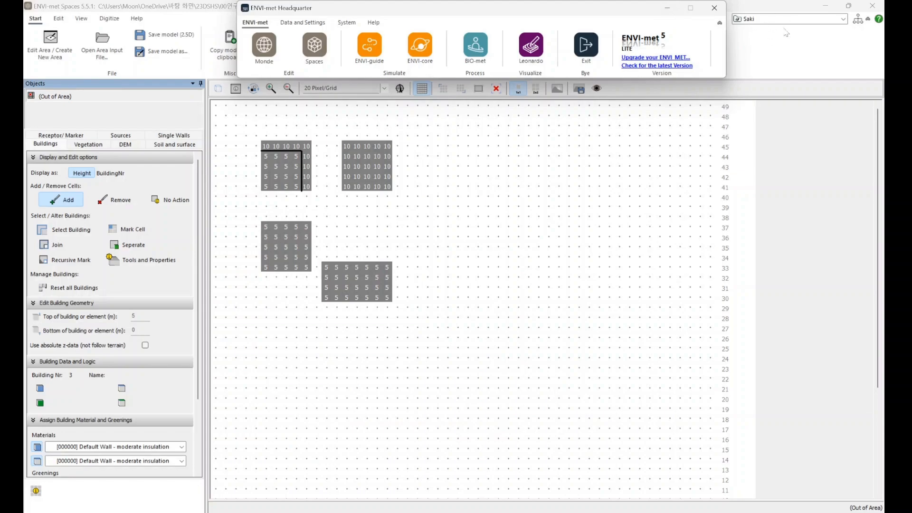
left_click(771, 20)
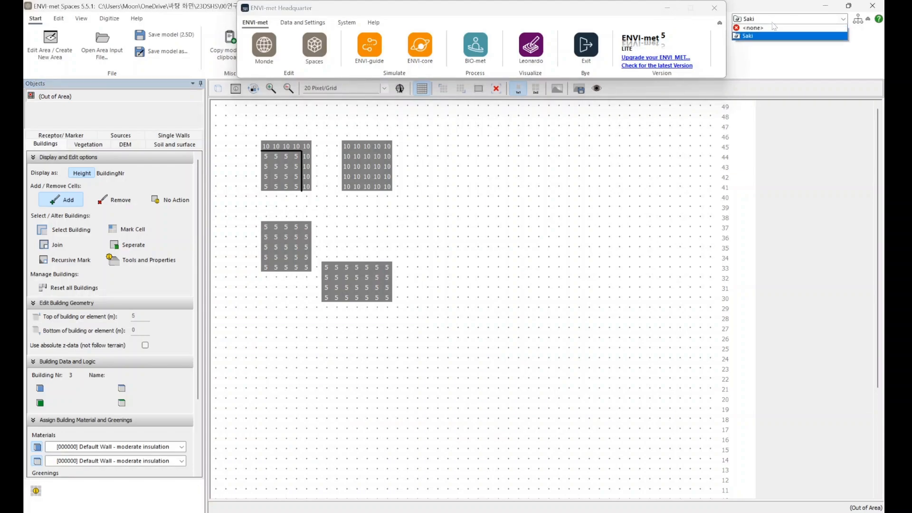
left_click(747, 38)
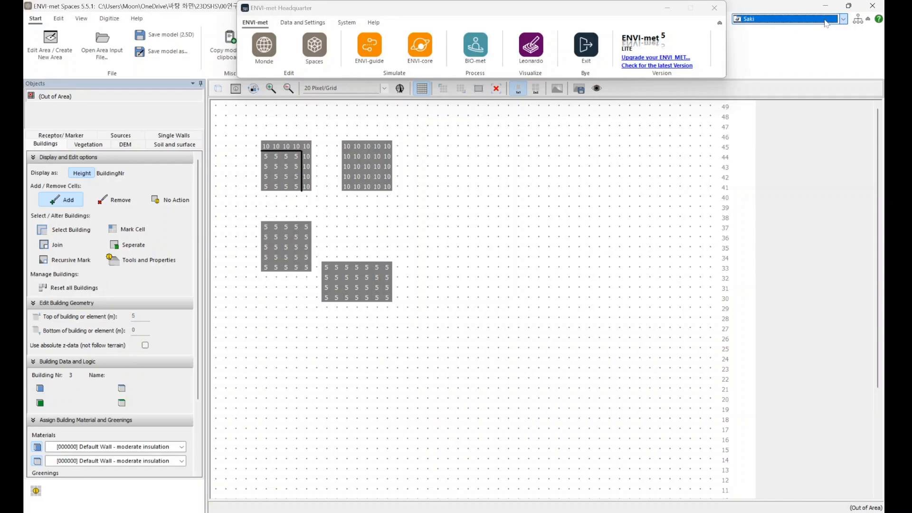
left_click(842, 21)
left_click(802, 23)
left_click(778, 22)
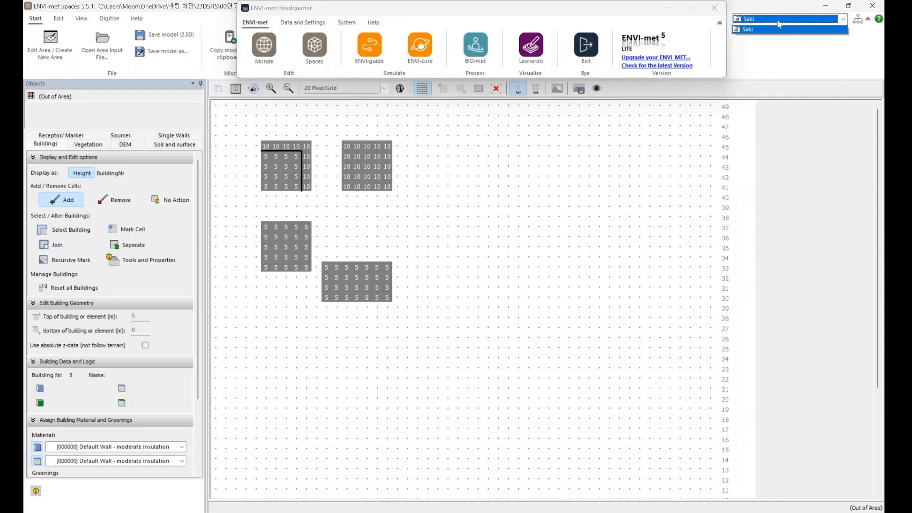
left_click(750, 37)
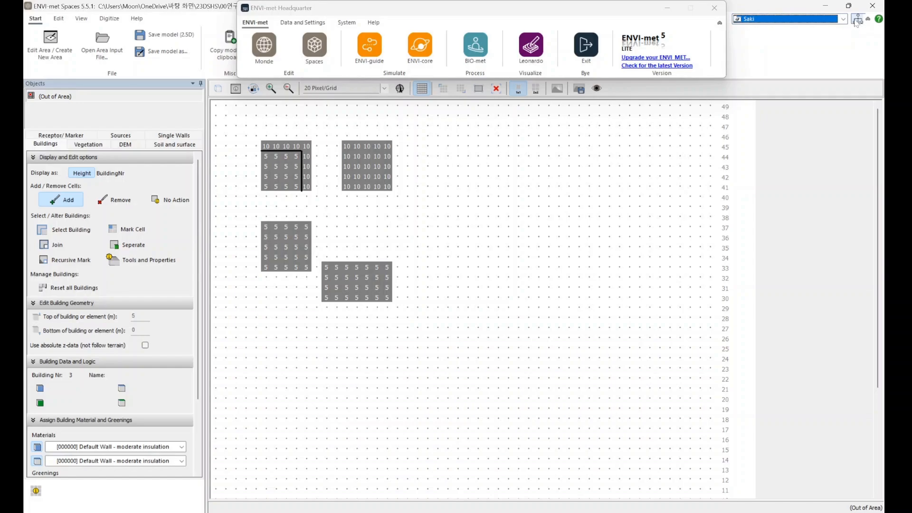
Step: Check the Saki project's workspace settings and keep Saki selected as the active project
left_click(859, 21)
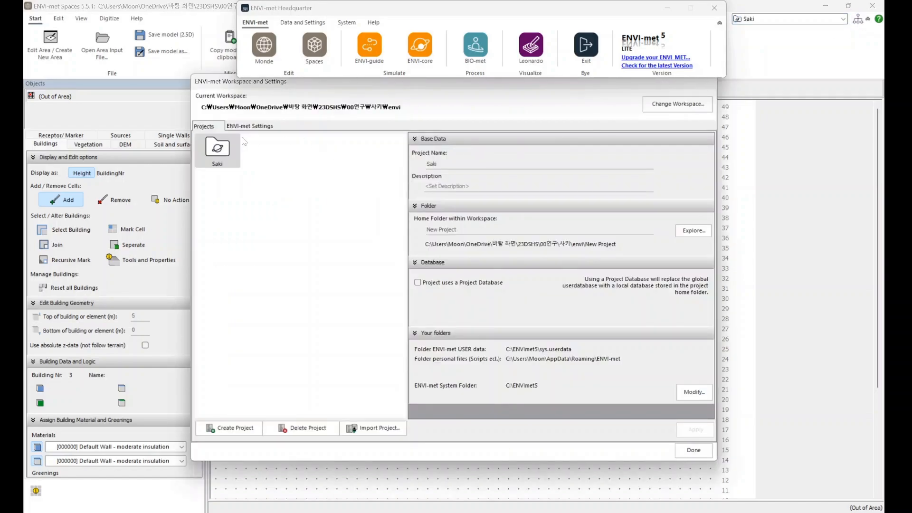
left_click(693, 451)
left_click(744, 19)
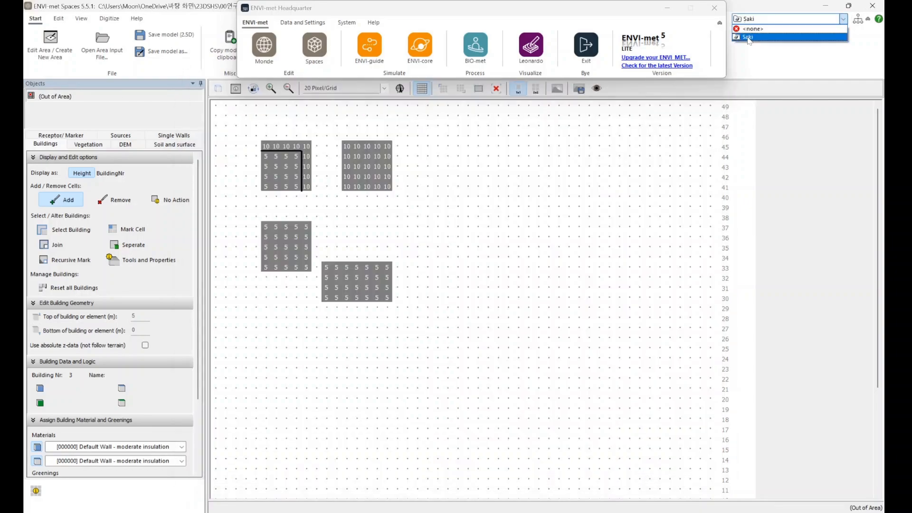
left_click(747, 37)
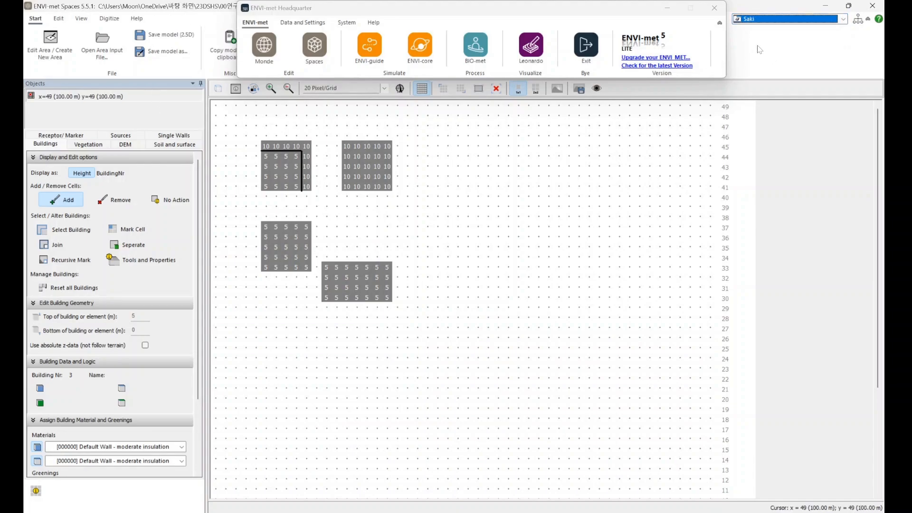
Step: Close Spaces and open ENVI-guide from the ENVI-met Headquarters
left_click_drag(768, 5, 672, 103)
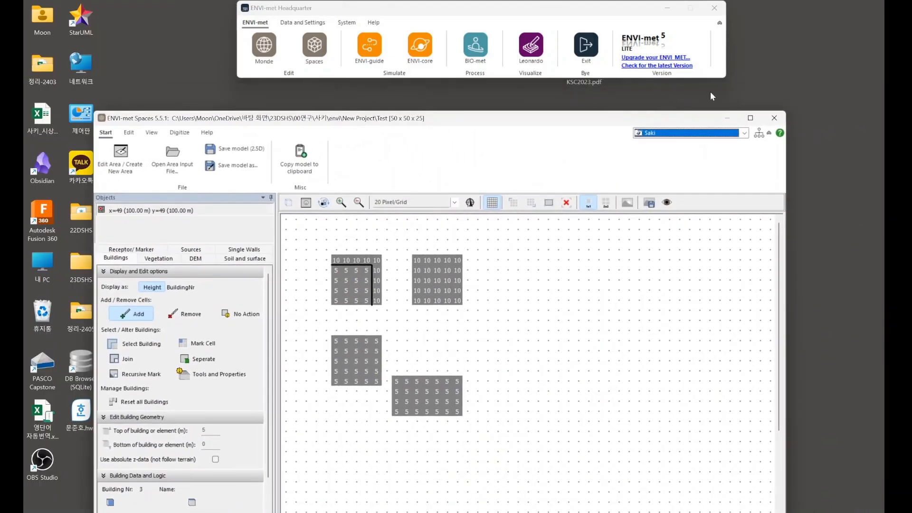
left_click(775, 119)
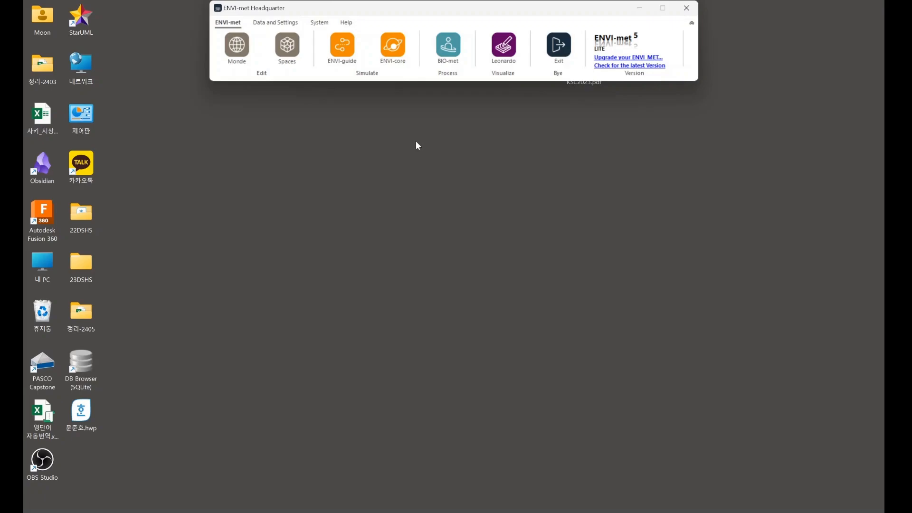
left_click(345, 54)
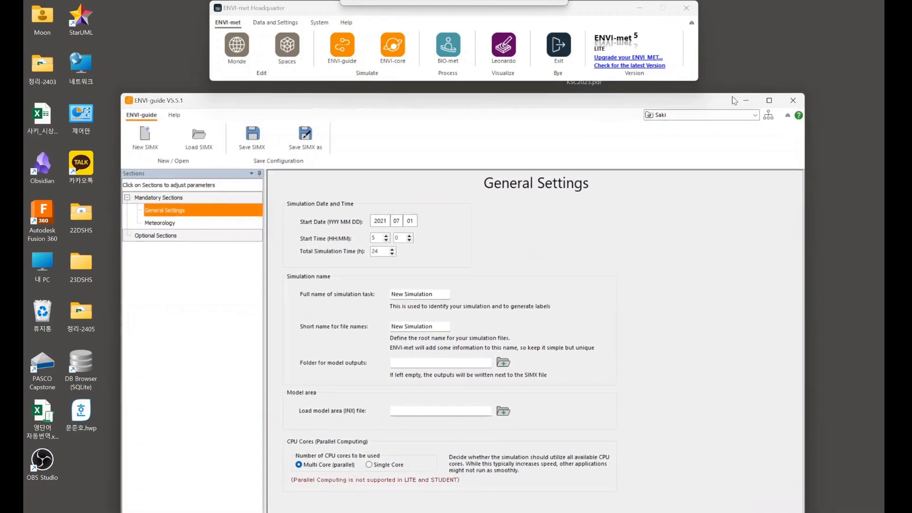
left_click_drag(717, 93, 701, 92)
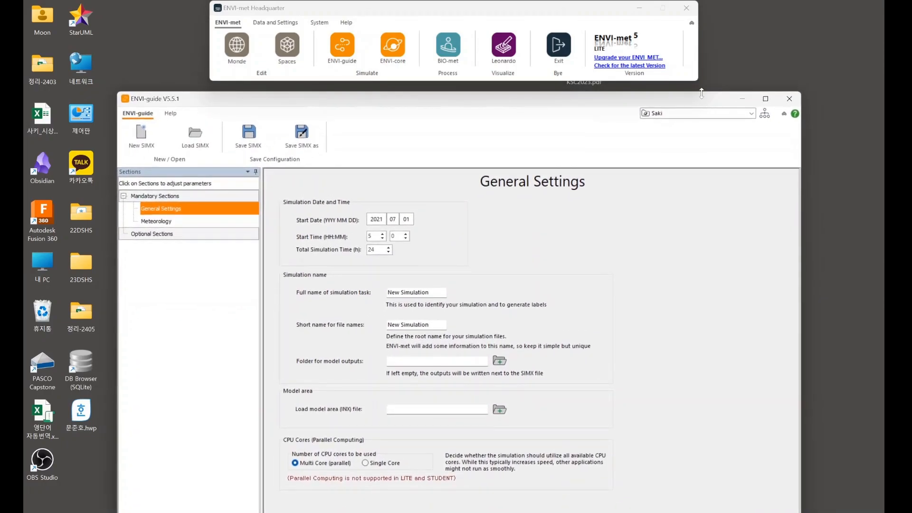
Step: Set the active project to none and select the Saki project in the workspace settings
left_click(690, 114)
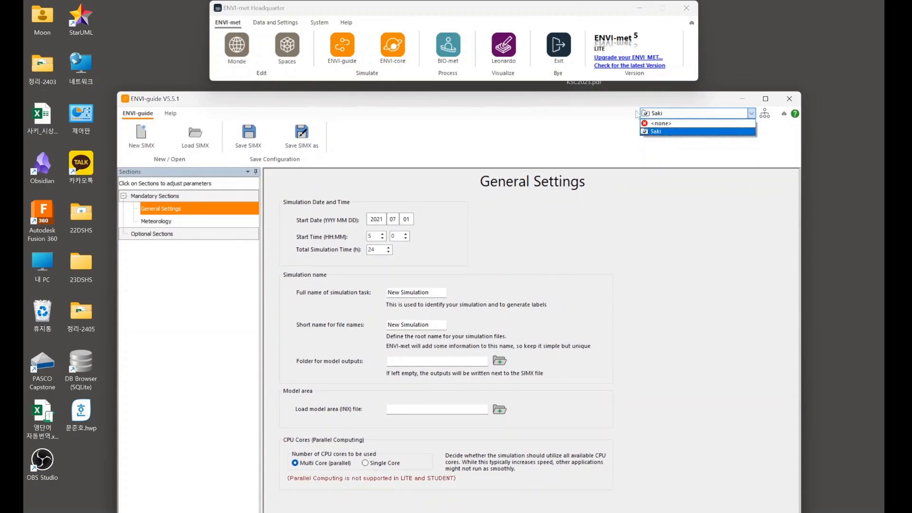
left_click(661, 116)
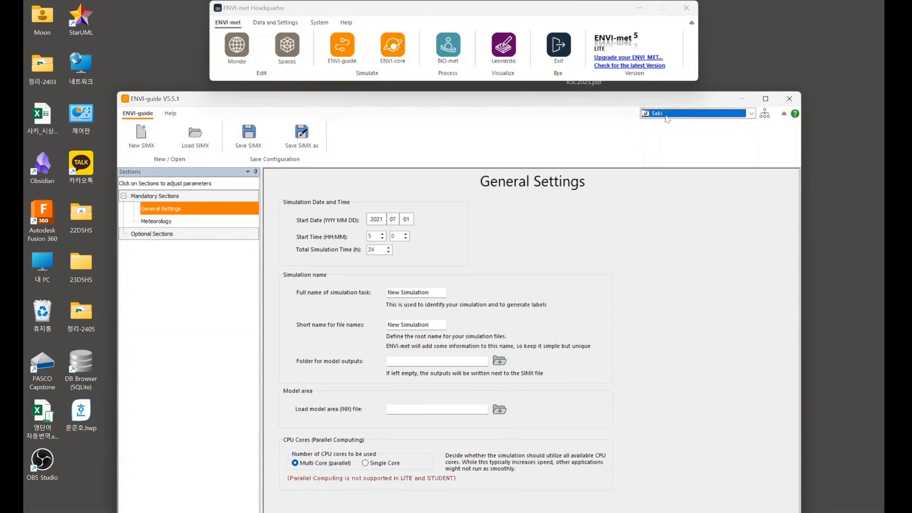
left_click(667, 117)
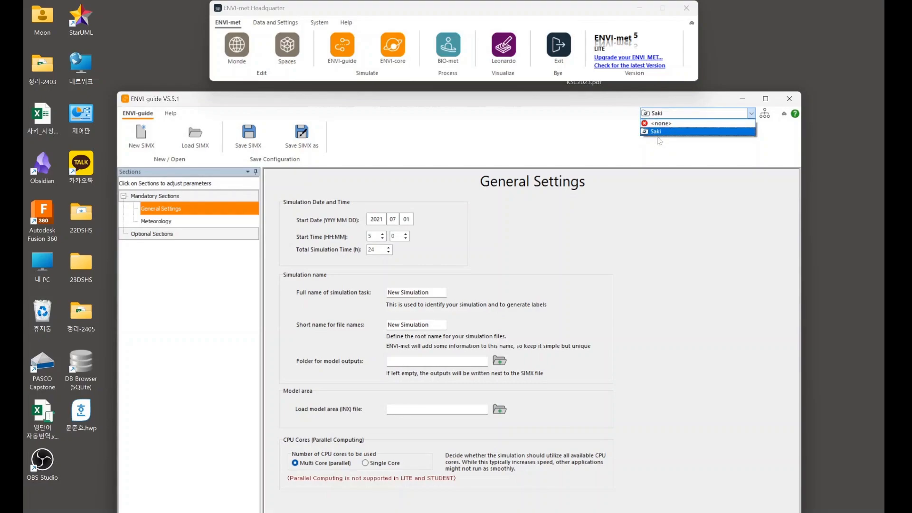
left_click(658, 123)
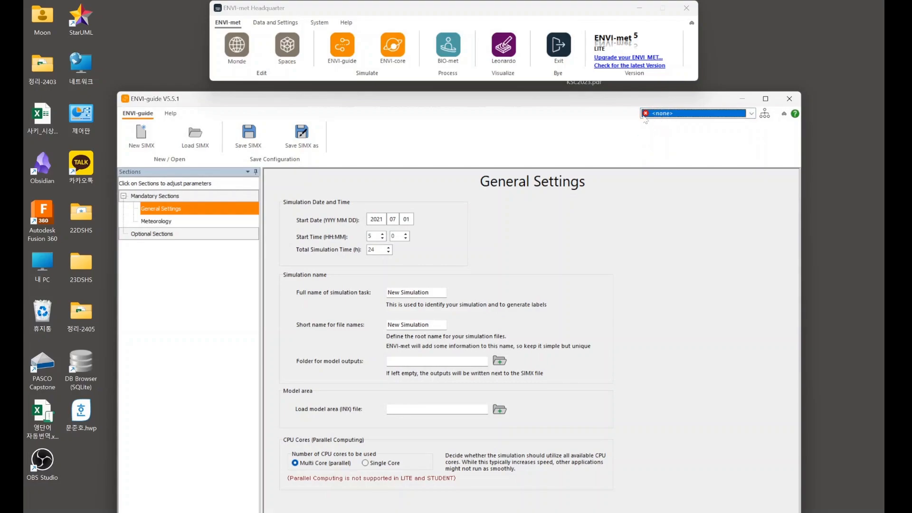
left_click(765, 115)
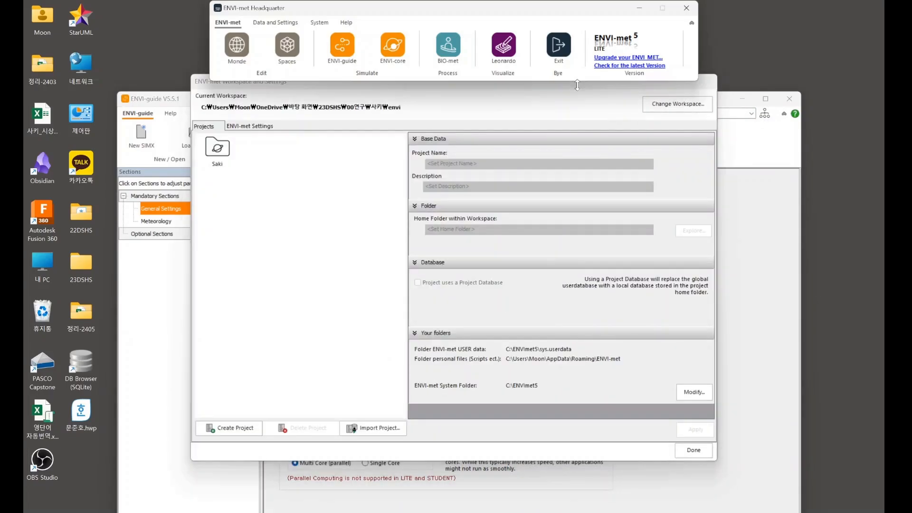
left_click_drag(577, 85, 521, 132)
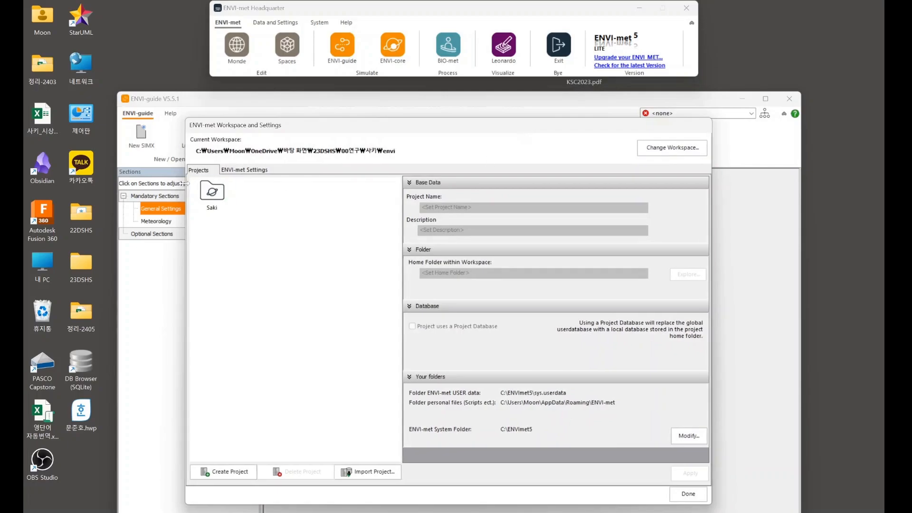
left_click(212, 194)
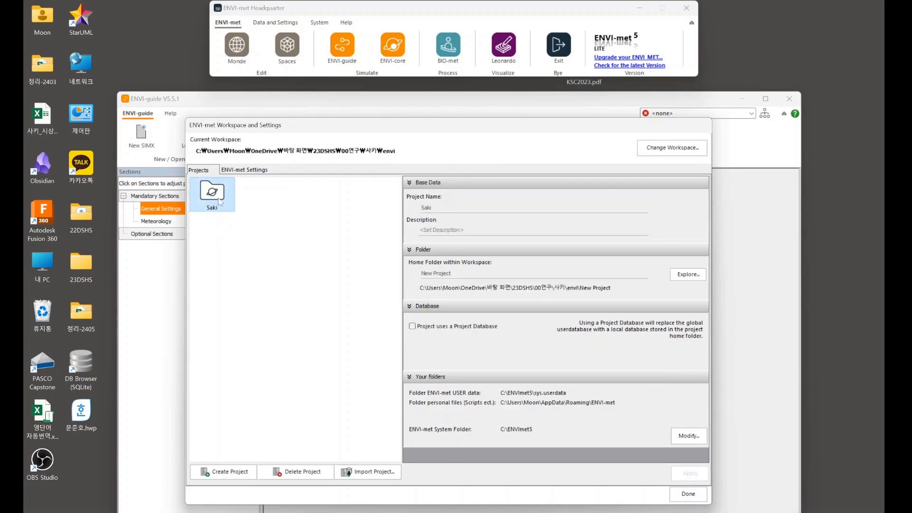
left_click(688, 494)
Step: Review the simulation's start date, start time, total simulation time and model area file fields
left_click_drag(267, 92, 269, 68)
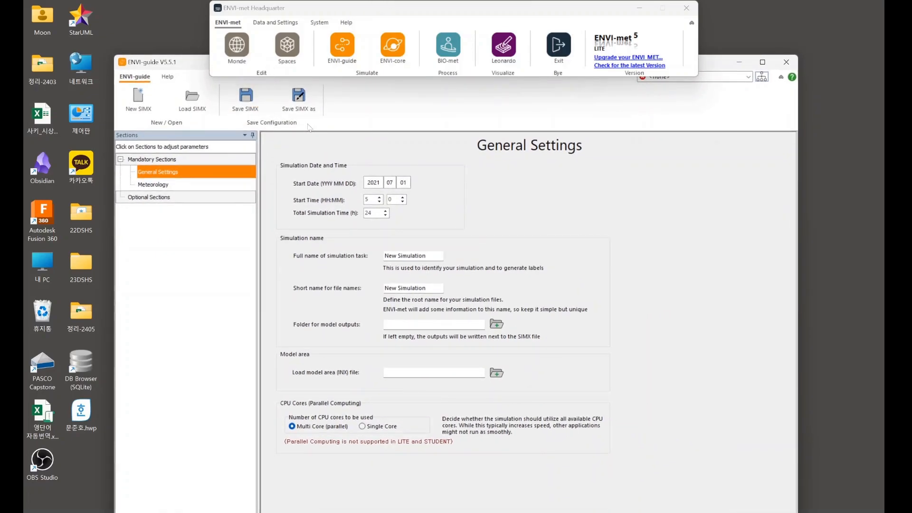
left_click(375, 185)
left_click(429, 186)
left_click(370, 200)
left_click(366, 213)
left_click(368, 212)
left_click(387, 375)
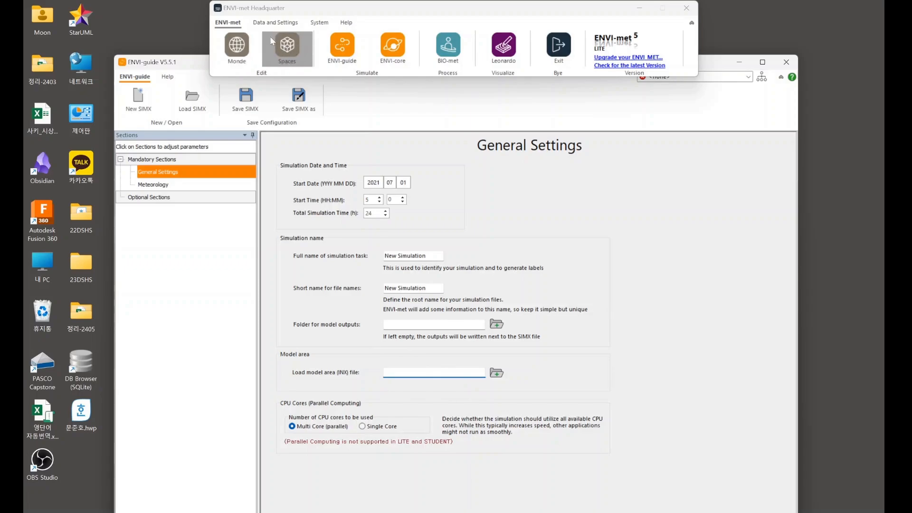
Step: Try to browse for a model area file, and choose Saki as the active project
left_click(497, 373)
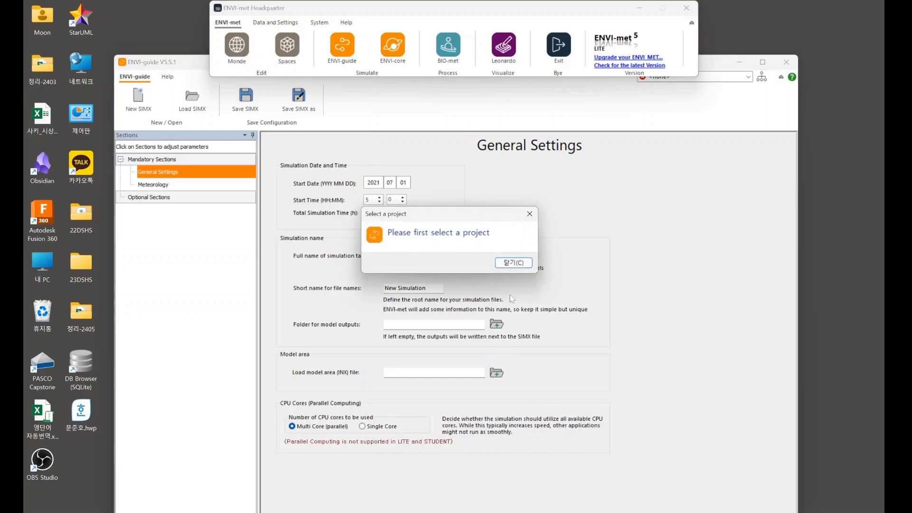
left_click(518, 264)
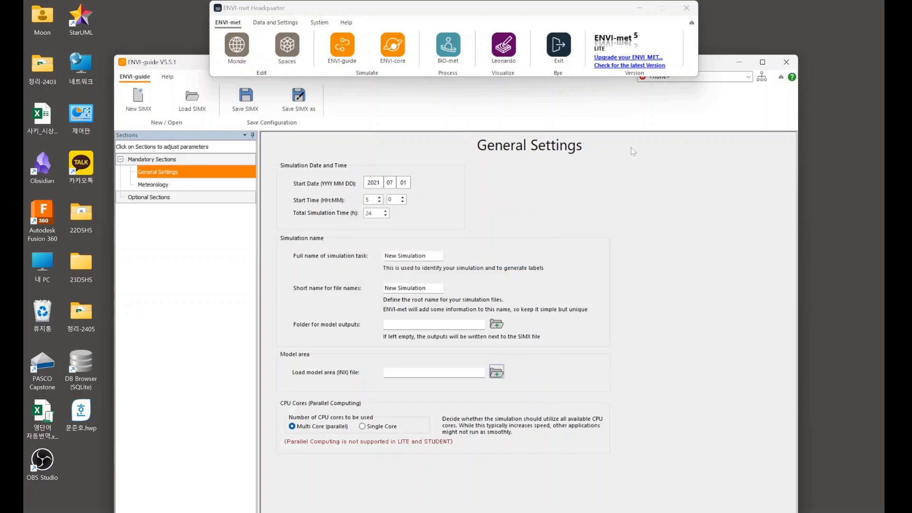
left_click(707, 78)
left_click(702, 96)
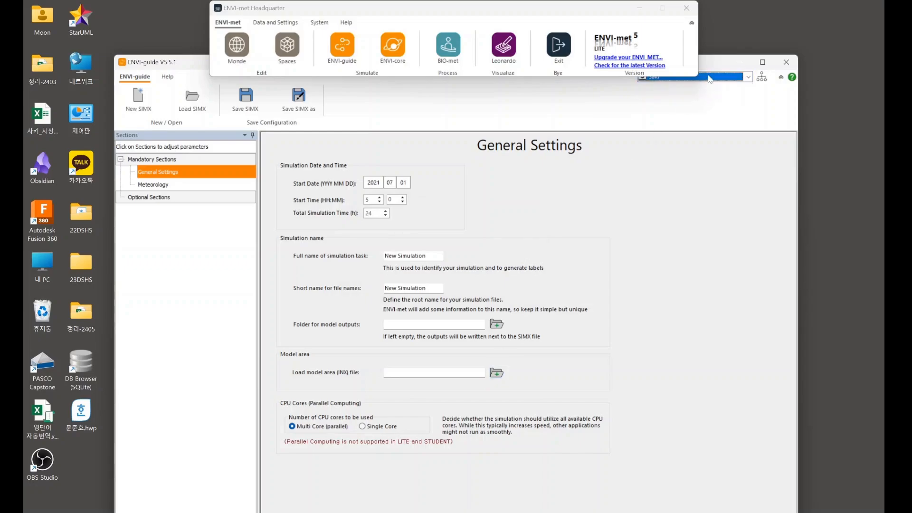
Step: Load 4_A.INX from the New Project folder as the simulation's model area file
left_click(428, 372)
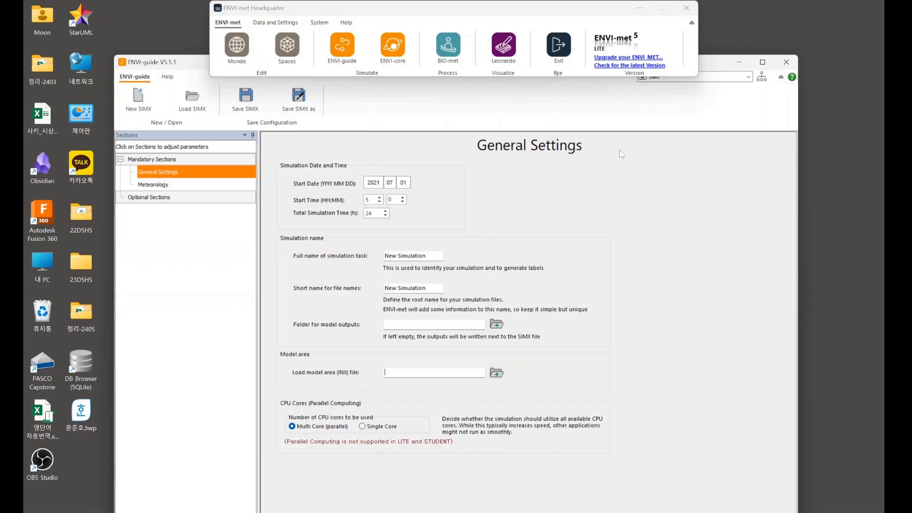
left_click_drag(705, 66, 719, 94)
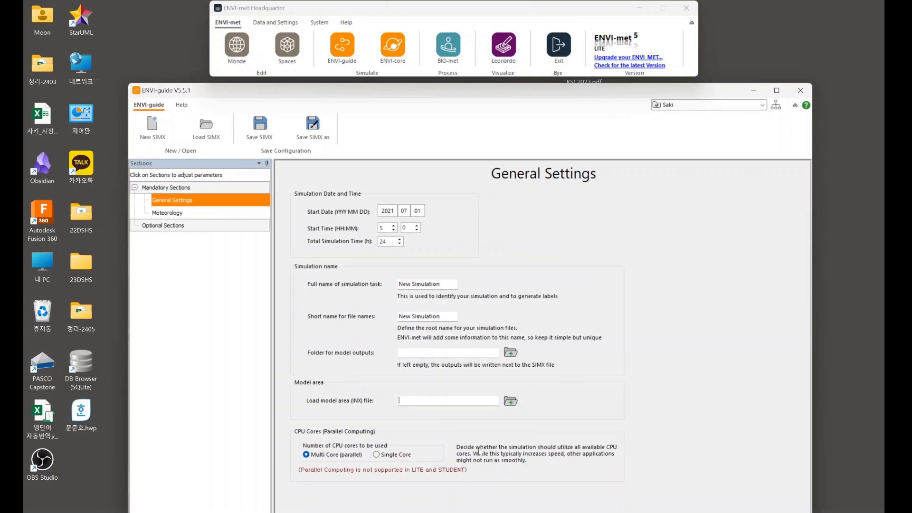
left_click(511, 401)
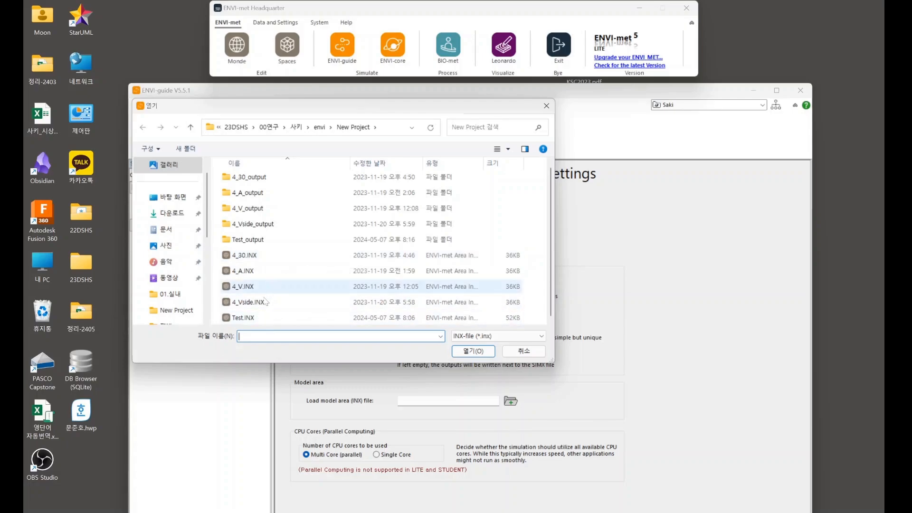
double_click(243, 272)
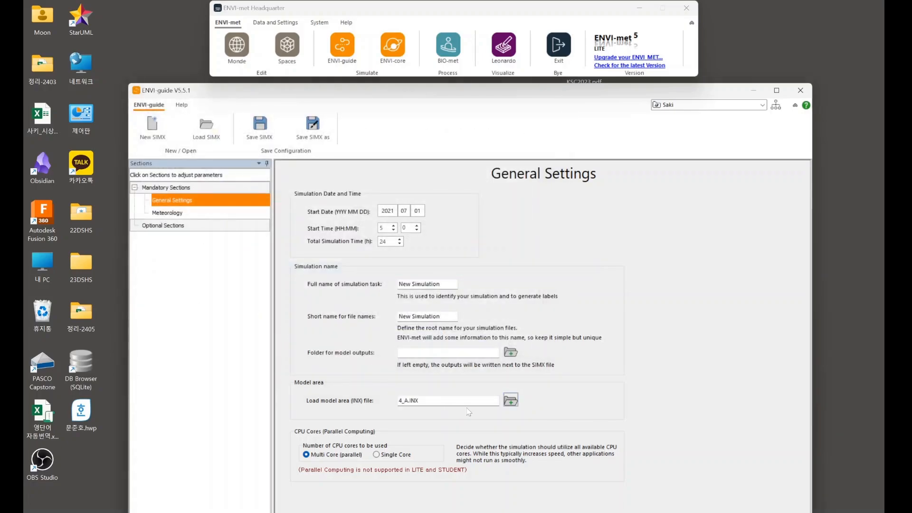
Step: Use Simple Forcing for the meteorology, with the minimums at 18 °C air temperature and 48 % relative humidity
left_click_drag(667, 94, 671, 82)
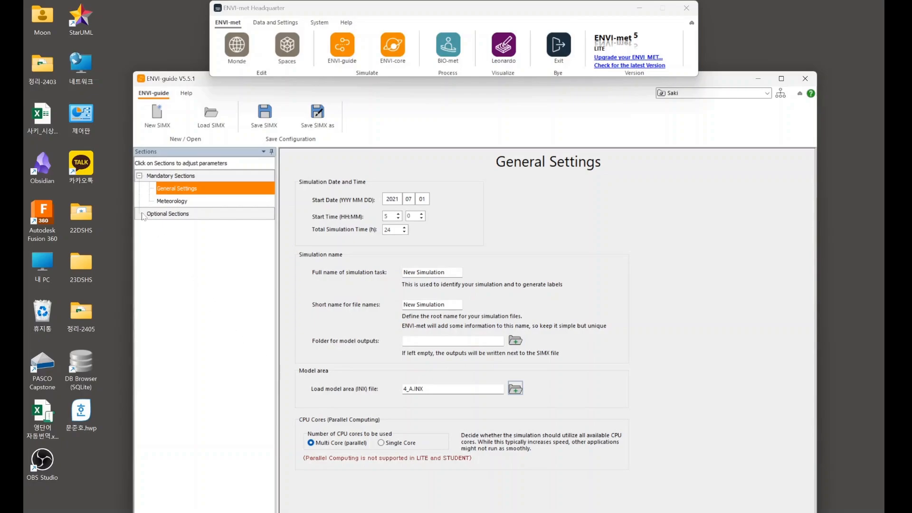
left_click(185, 203)
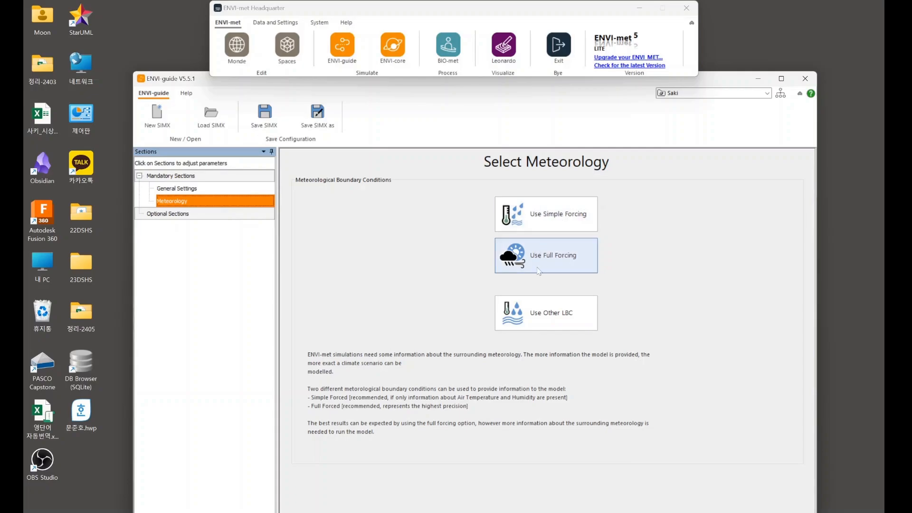
left_click(557, 218)
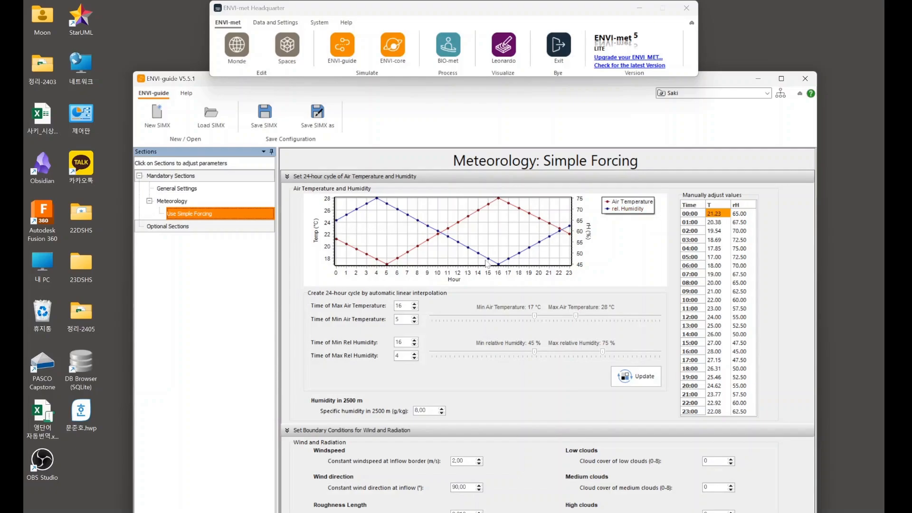
scroll(455, 345, "down", 4)
left_click_drag(708, 77, 694, 24)
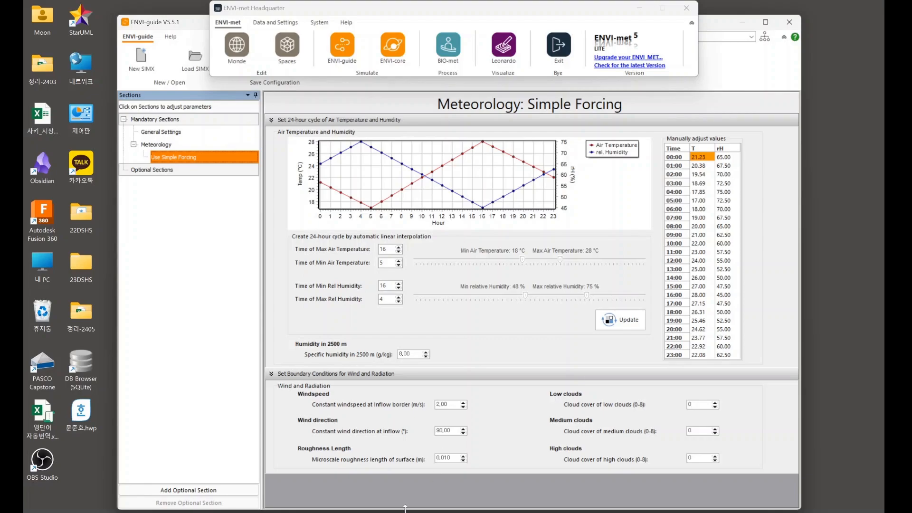
Step: Set the constant wind direction at inflow to 135°
double_click(442, 432)
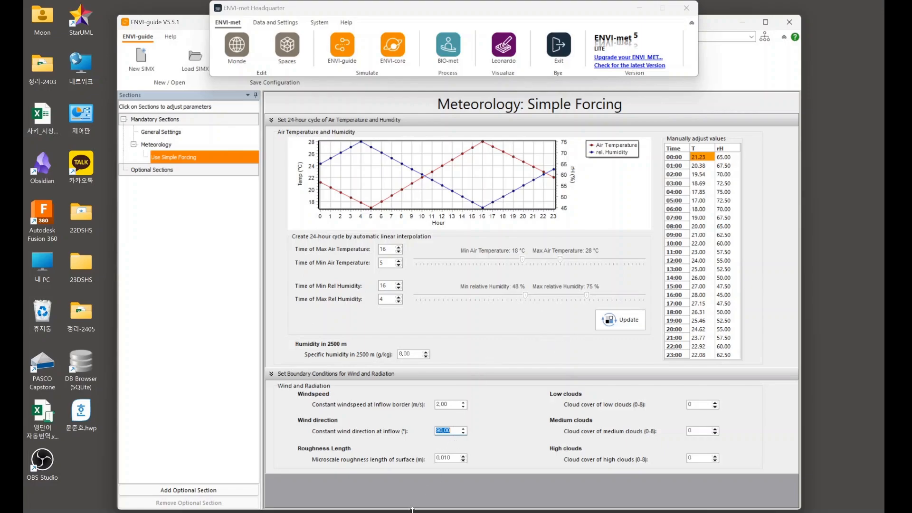
type("135")
key("shift+Tab")
key("Tab")
left_click_drag(724, 27, 720, 83)
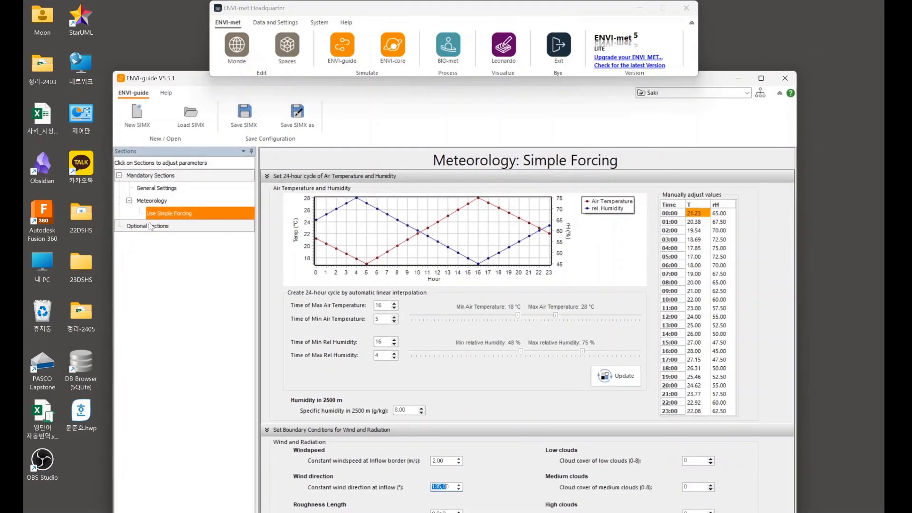
Step: Check the General Settings section and return to the Simple Forcing settings
left_click(171, 189)
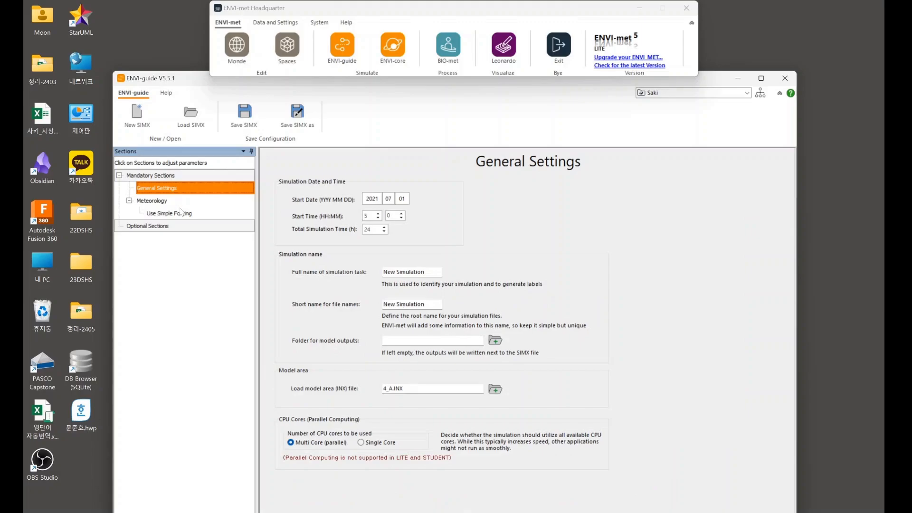
left_click(188, 216)
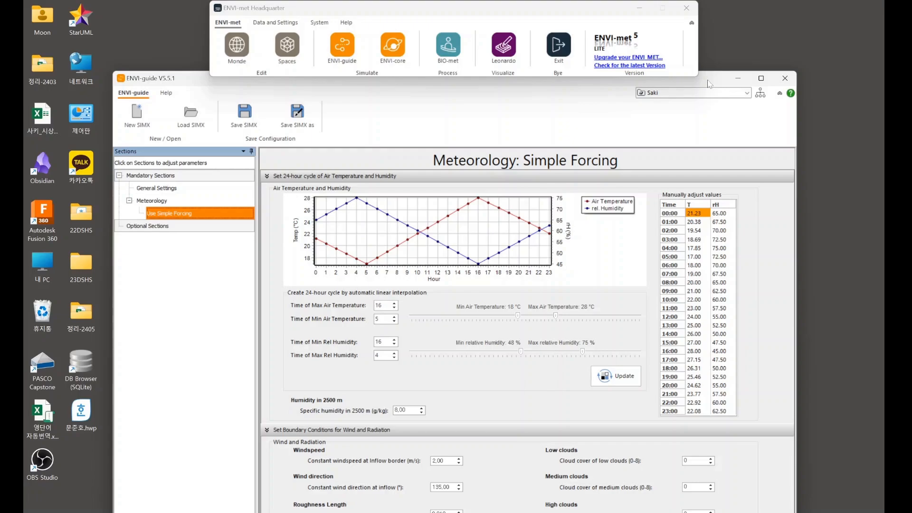
mouse_move(709, 86)
left_mouse_down()
mouse_move(704, 41)
mouse_move(703, 107)
mouse_move(699, 42)
mouse_move(697, 86)
left_mouse_up()
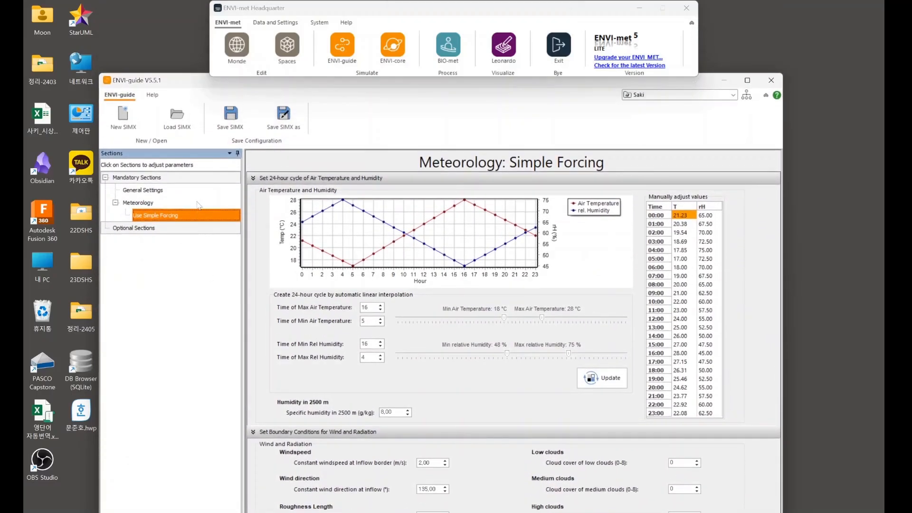
Step: Save the simulation configuration as Test2 in the New Project folder and close ENVI-guide
left_click(290, 118)
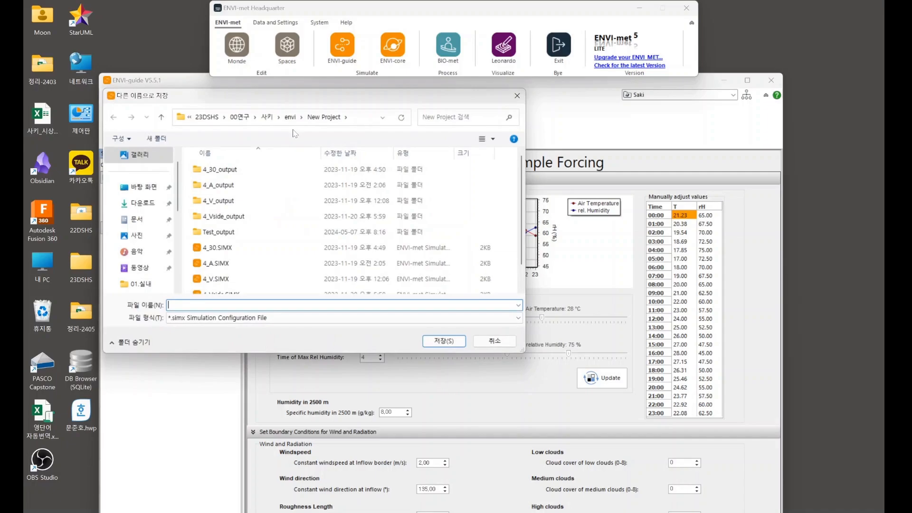
left_click_drag(319, 103, 346, 123)
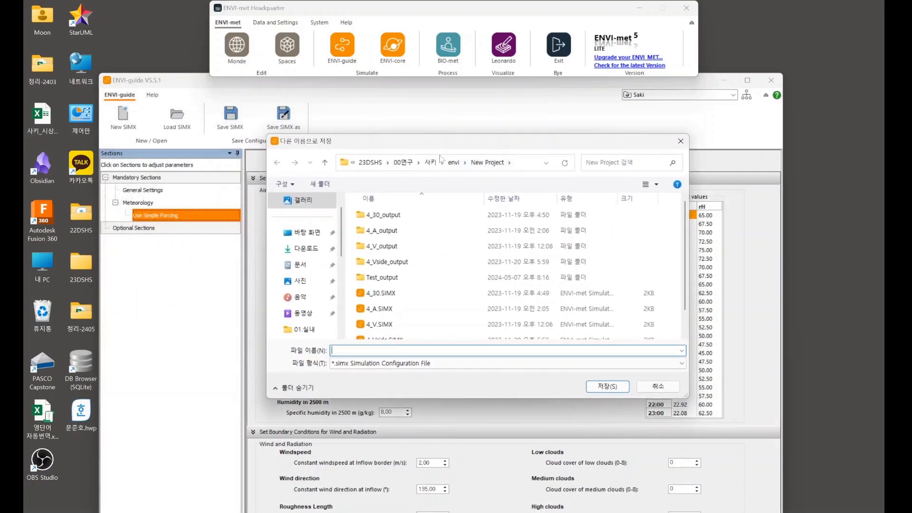
scroll(420, 285, "down", 1)
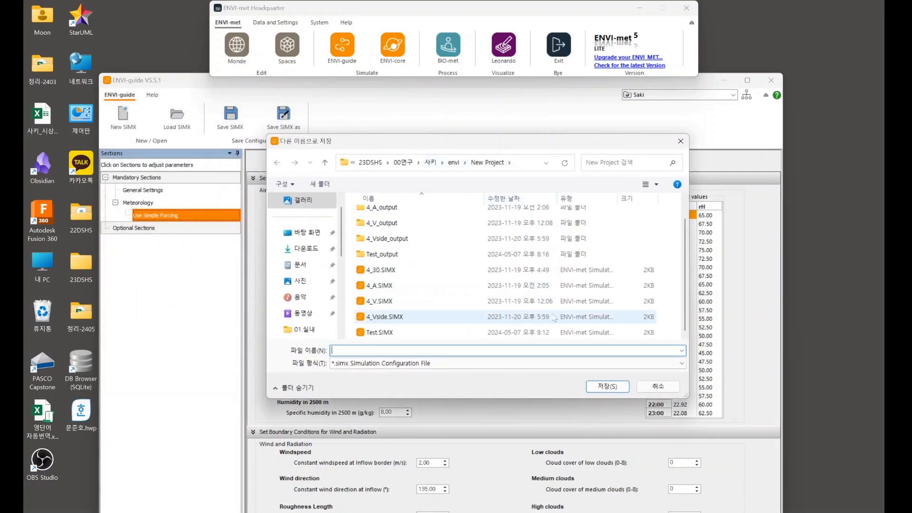
type("T")
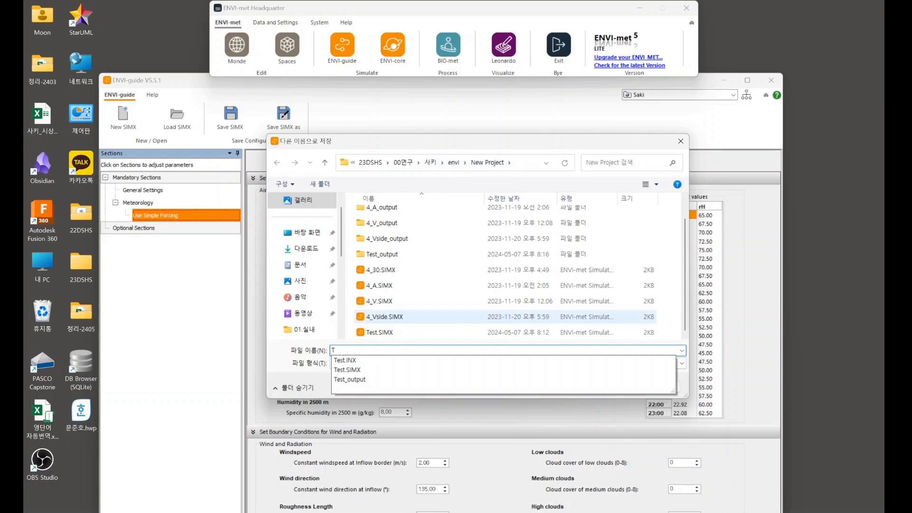
type("est2")
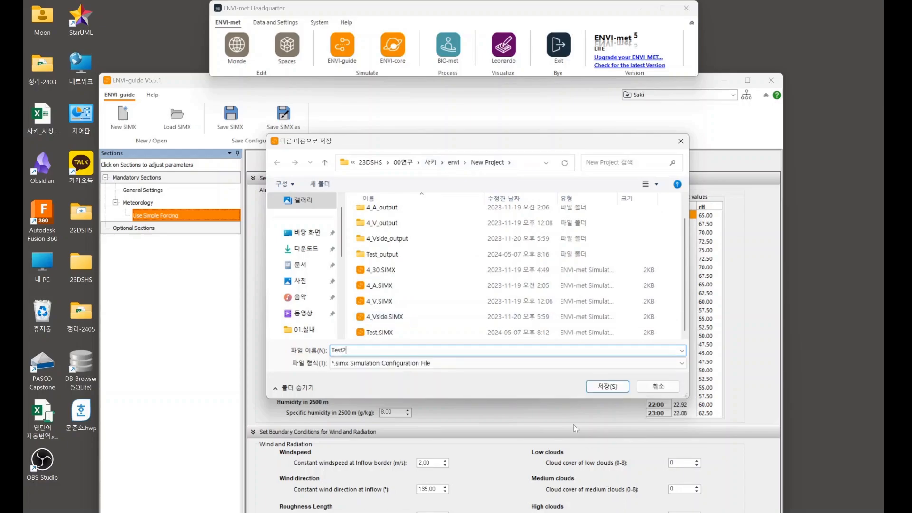
left_click(616, 385)
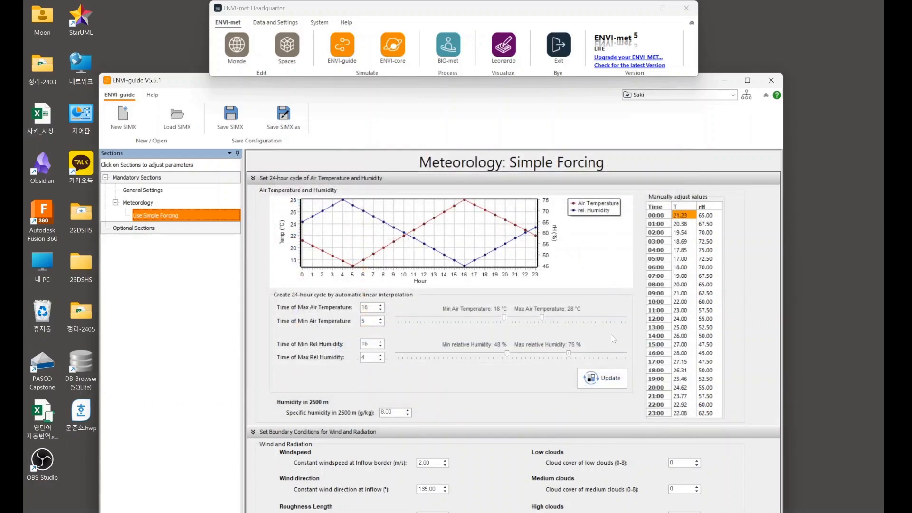
left_click(770, 81)
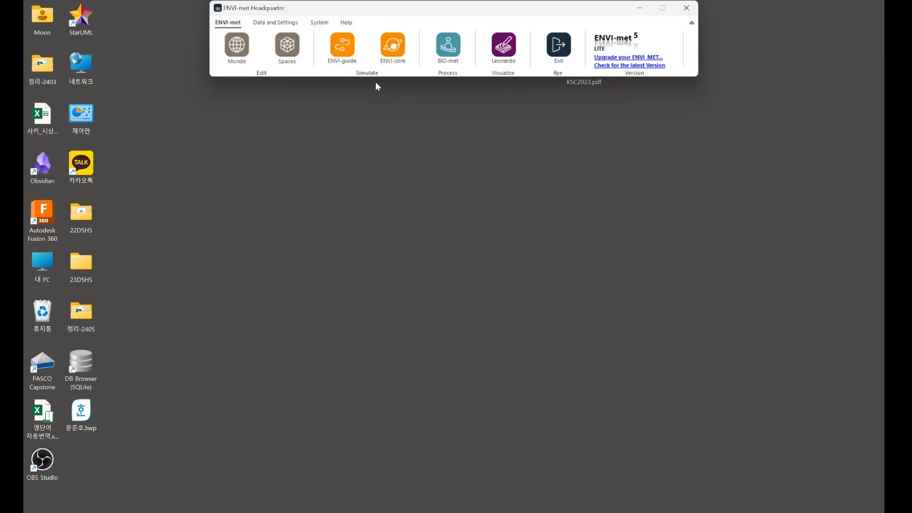
Step: Start ENVI-core from ENVI-met Headquarter
left_click(393, 53)
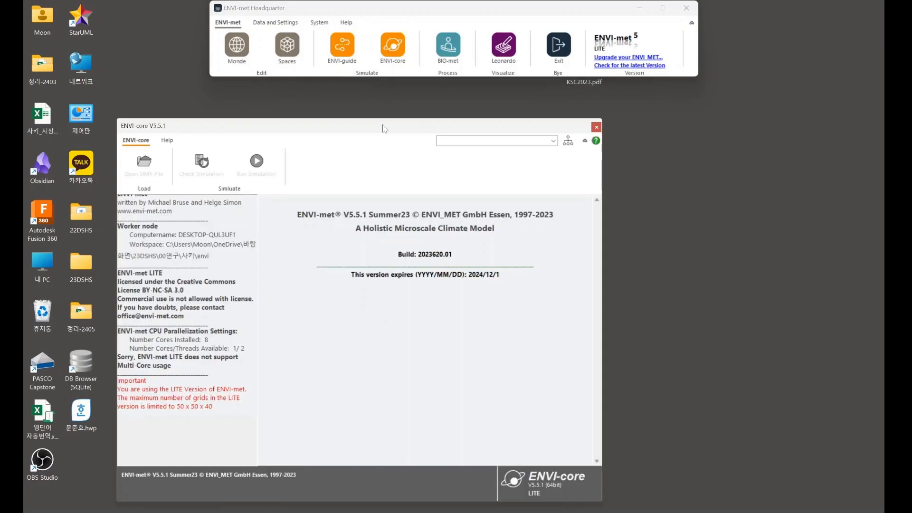
left_click_drag(385, 130, 506, 129)
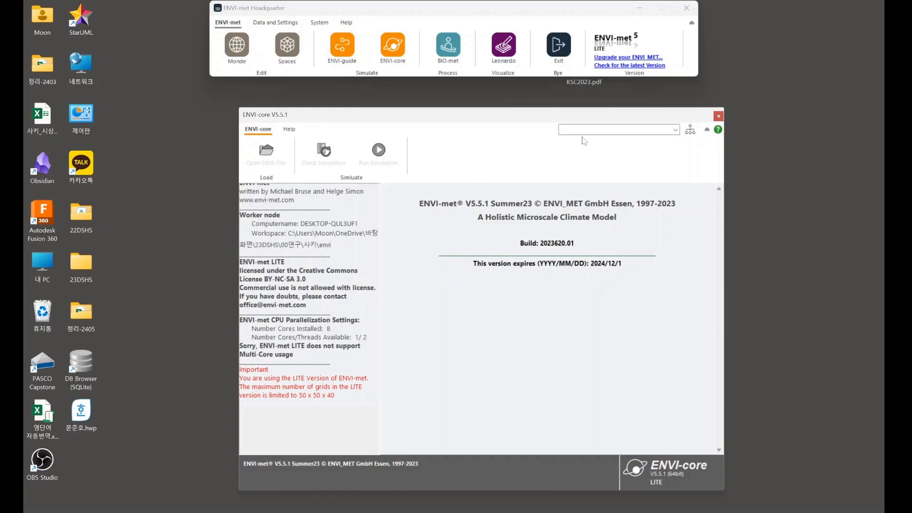
left_click(612, 131)
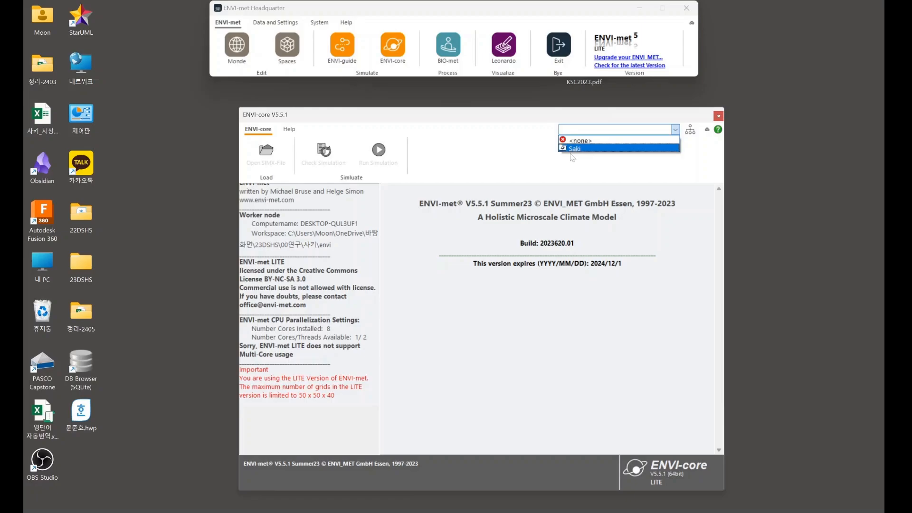
left_click(644, 140)
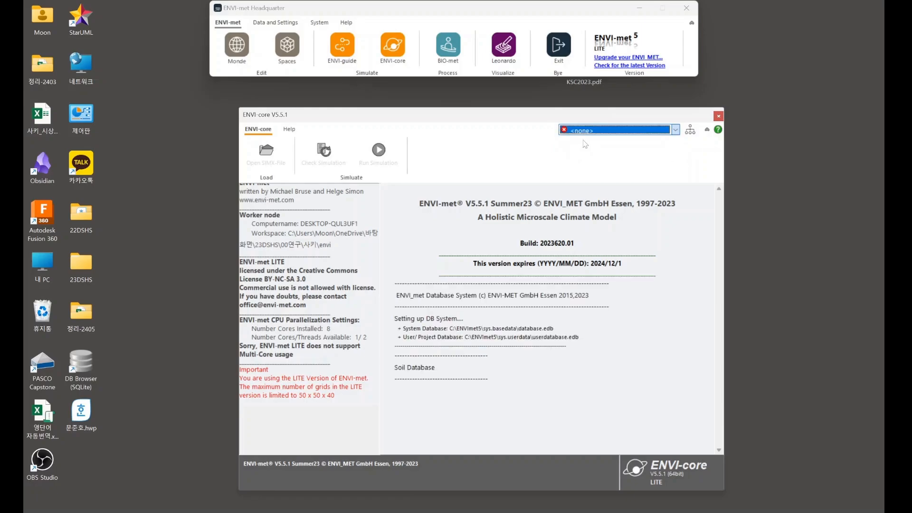
left_click(692, 133)
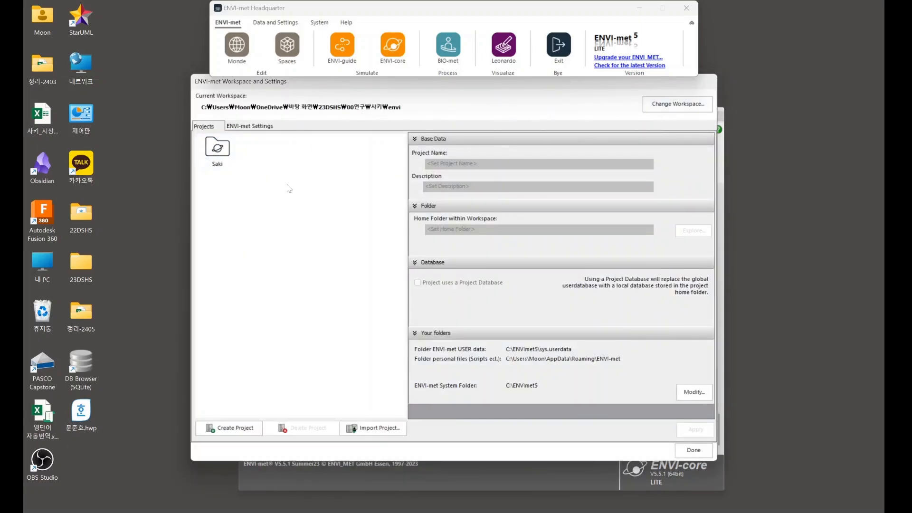
left_click(693, 449)
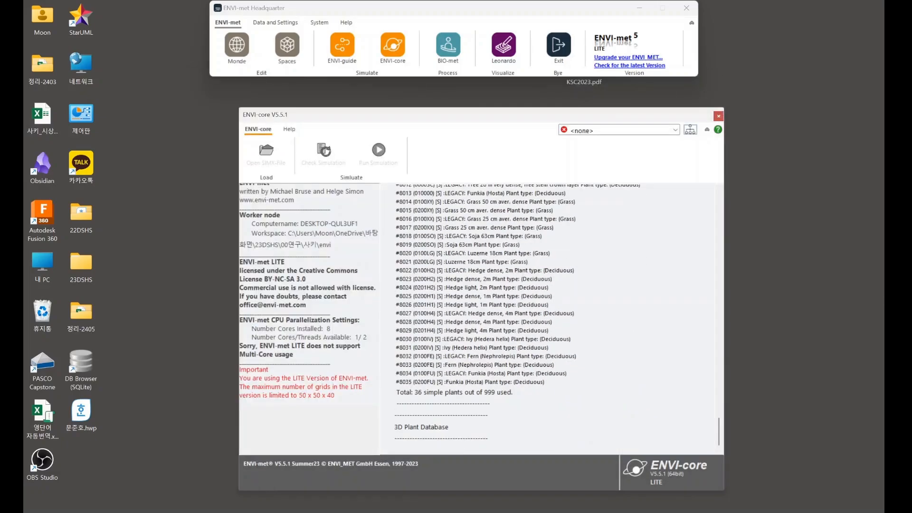
Step: Load the Saki project in ENVI-core and open the simulation file 4_V.SIMX
left_click(580, 130)
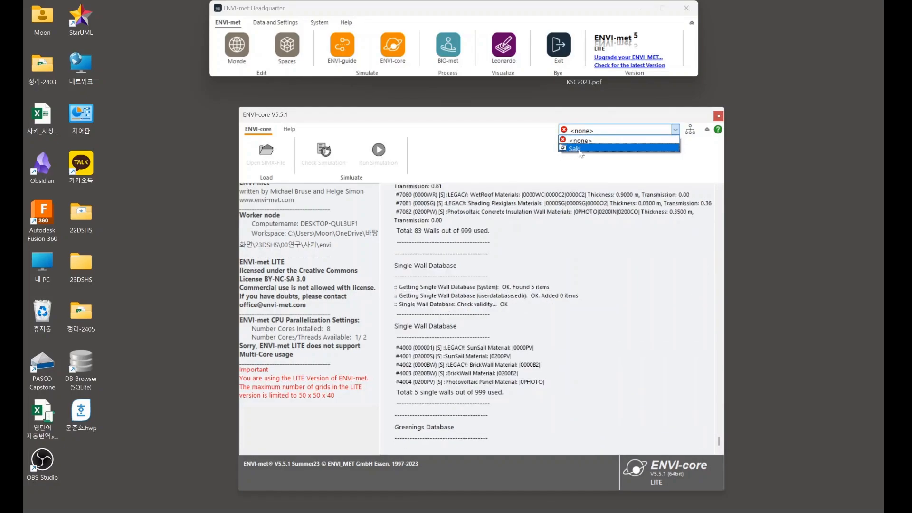
left_click(579, 149)
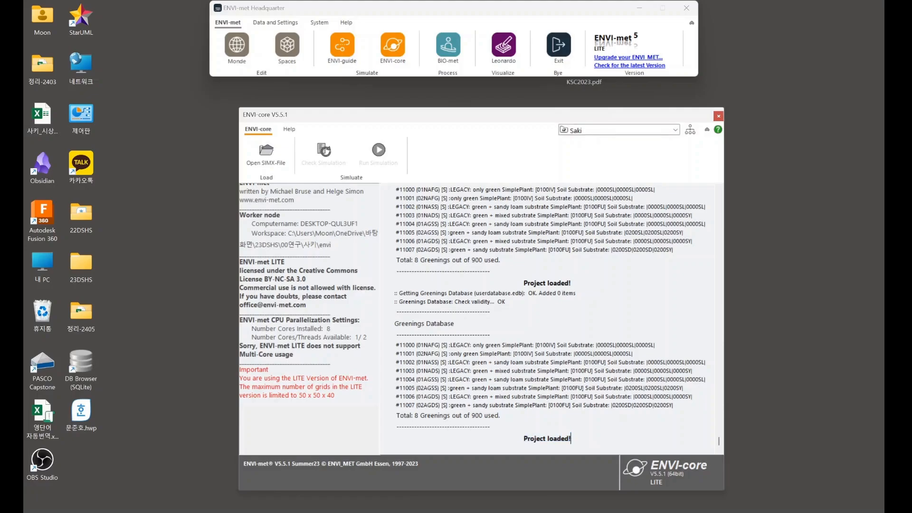
left_click(266, 159)
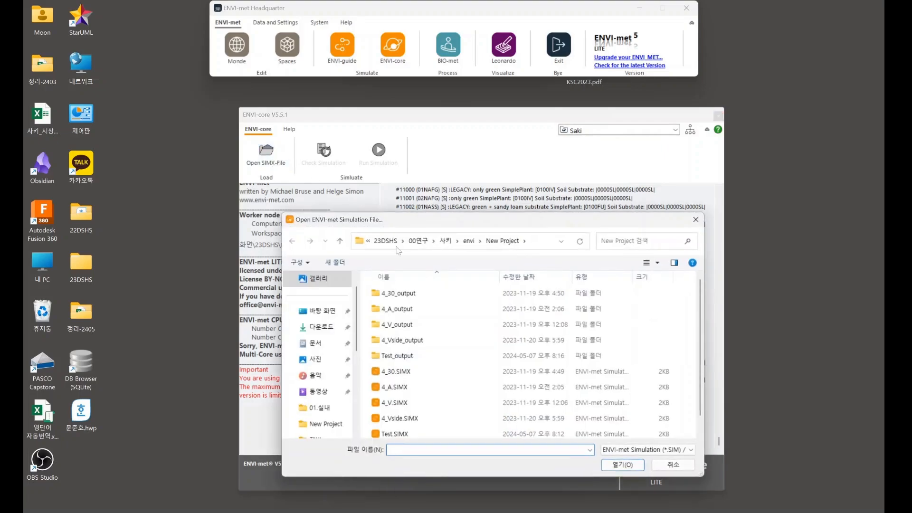
scroll(437, 366, "down", 1)
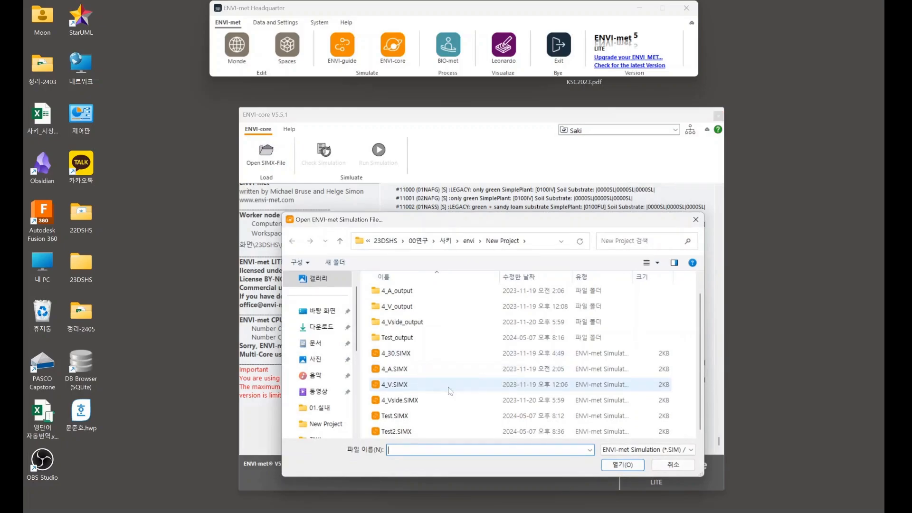
double_click(397, 385)
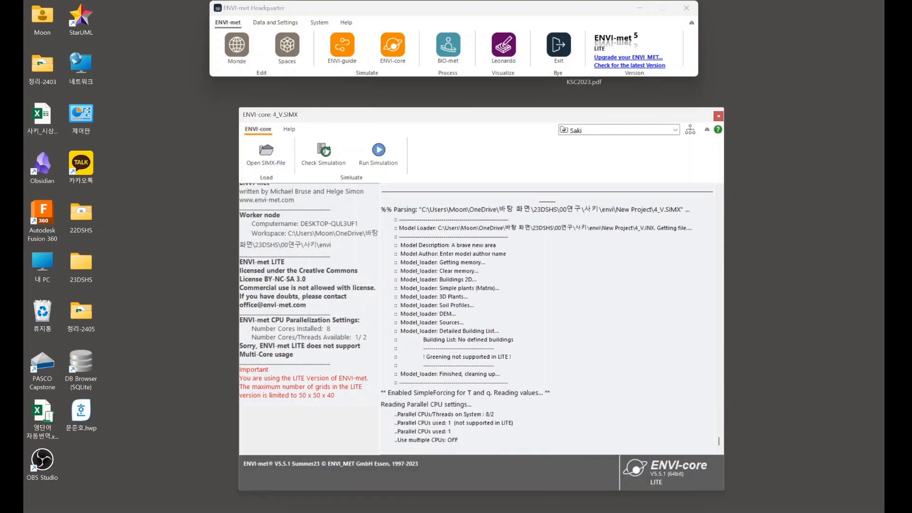
Step: Run the loaded 4_V simulation
left_click_drag(447, 450, 440, 394)
left_click(441, 393)
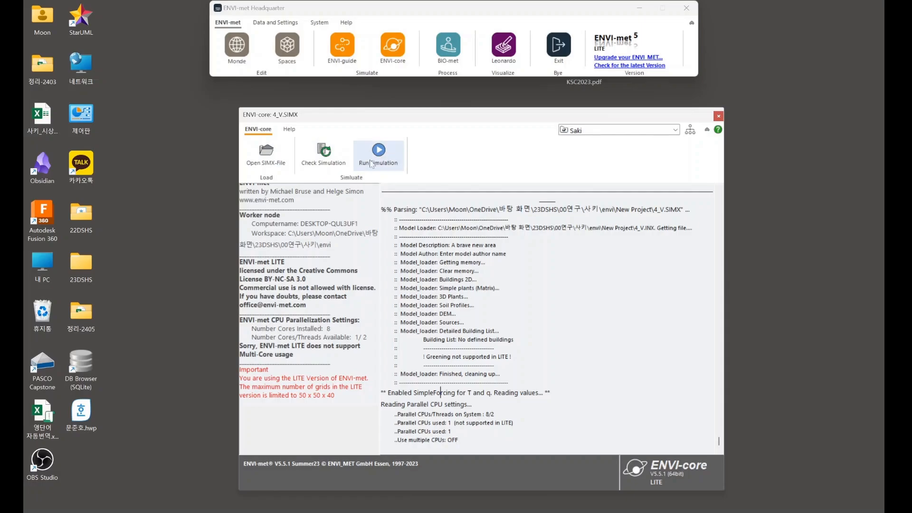
left_click(390, 165)
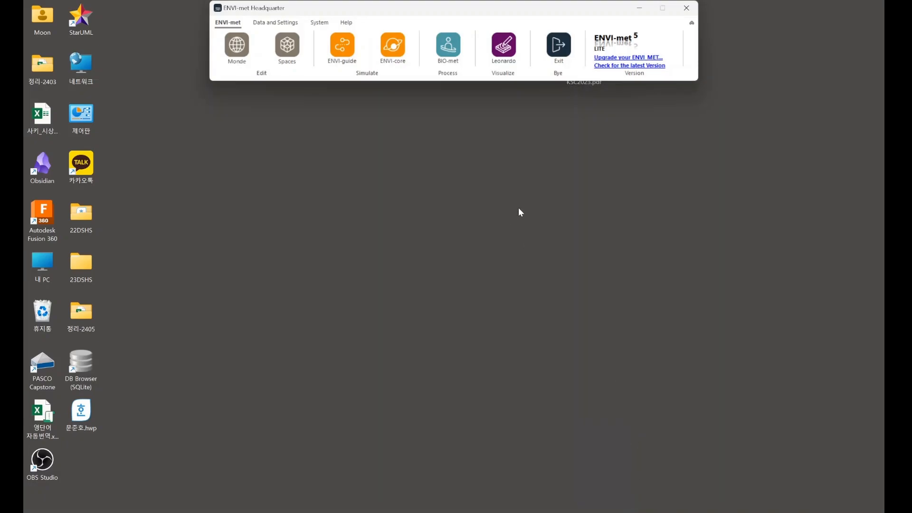
Step: Switch to Leonardo from ENVI-met Headquarter and select the Saki project
left_click(513, 55)
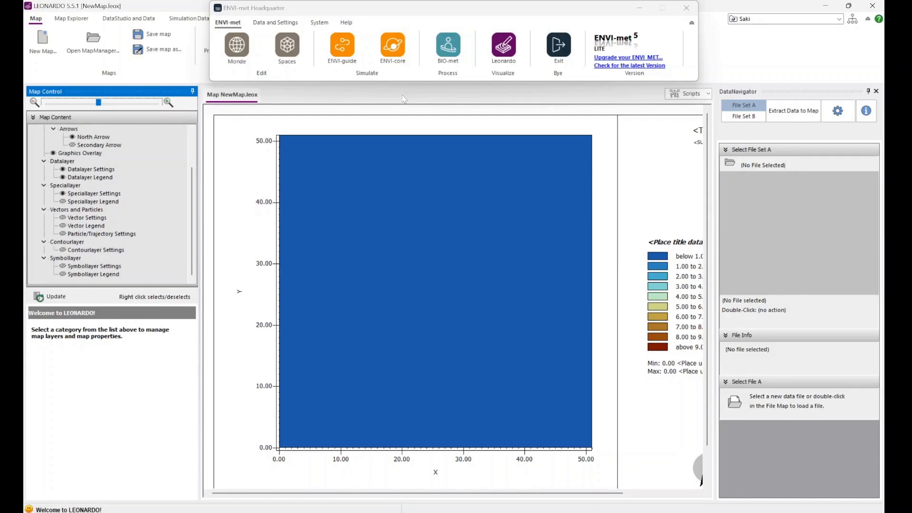
left_click(764, 20)
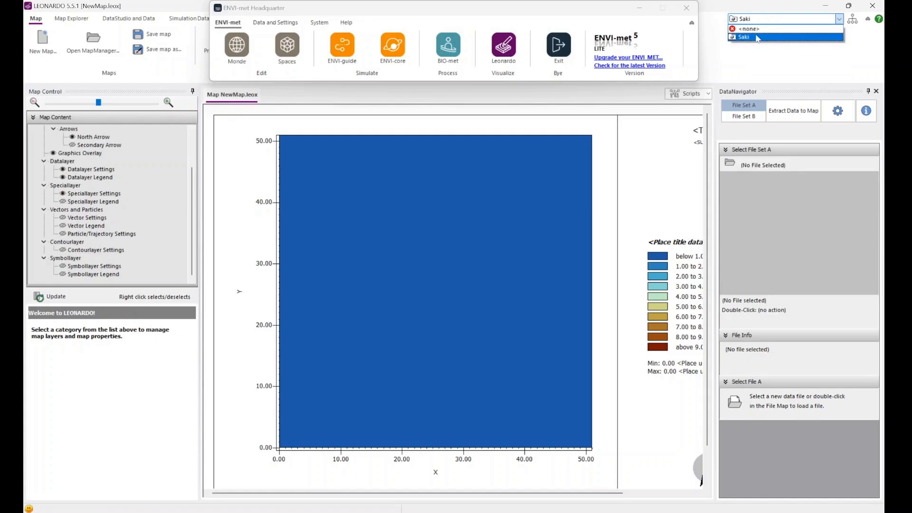
left_click(749, 37)
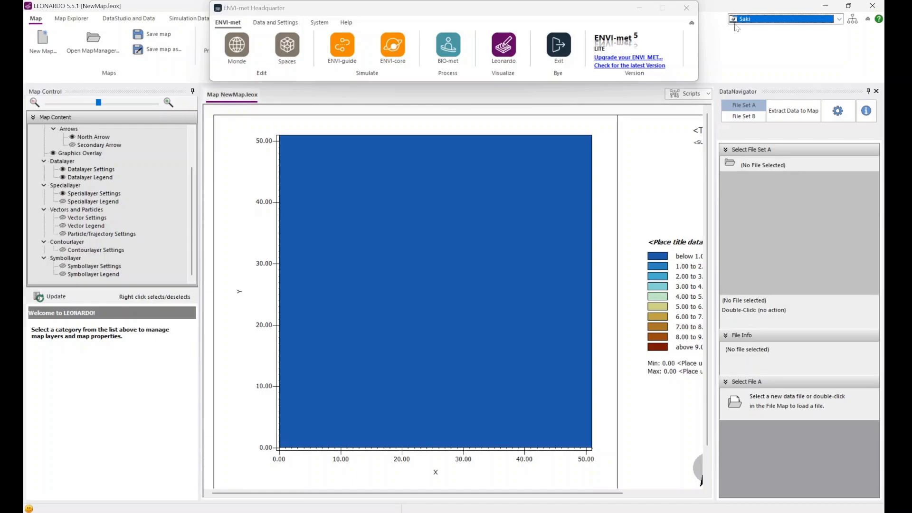
Step: Check the Saki project's workspace settings and the whole empty map, keeping Saki as the active project
left_click(744, 21)
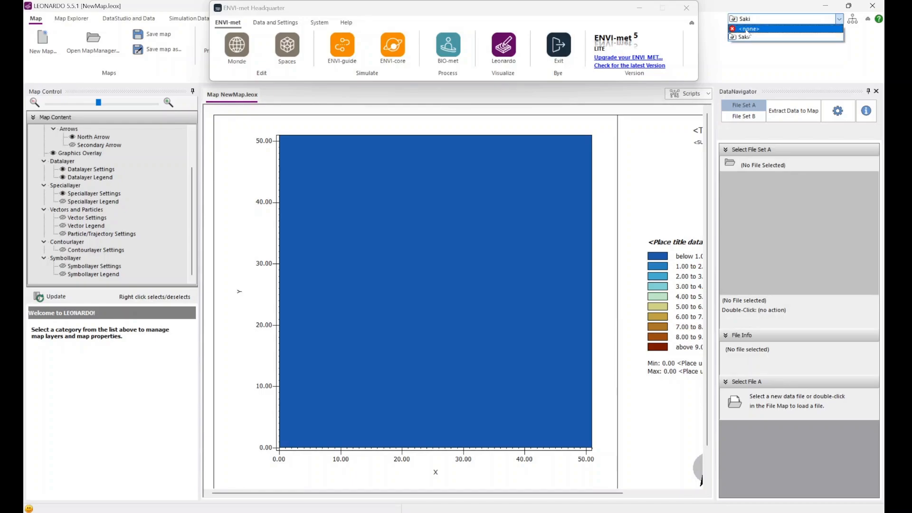
left_click(746, 18)
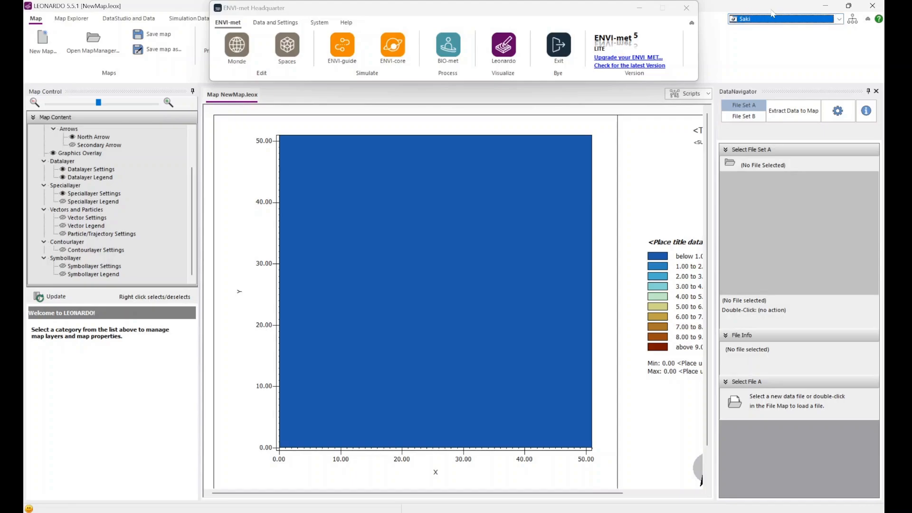
left_click(853, 21)
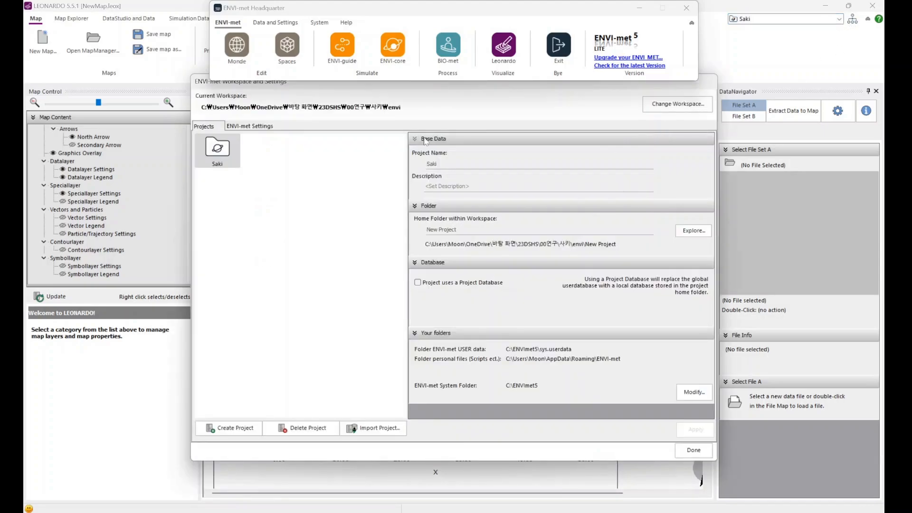
left_click(694, 450)
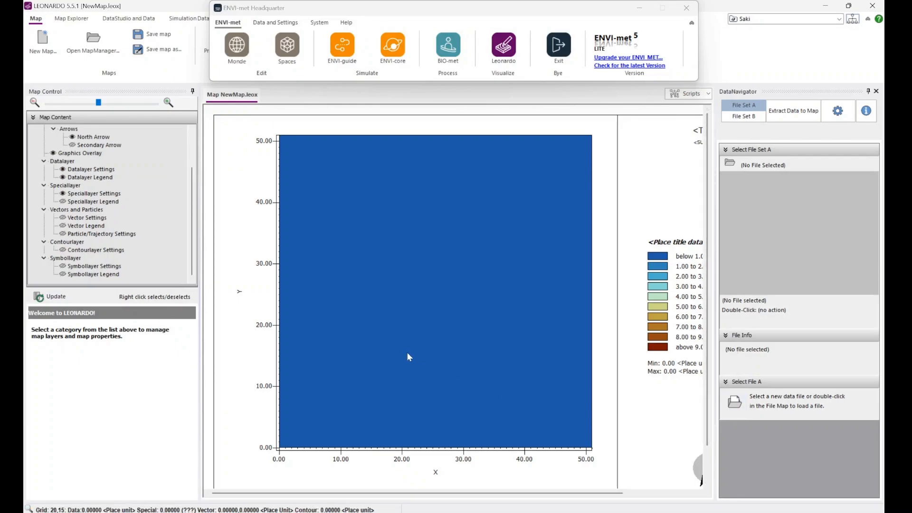
scroll(407, 352, "up", 2)
scroll(407, 353, "down", 3)
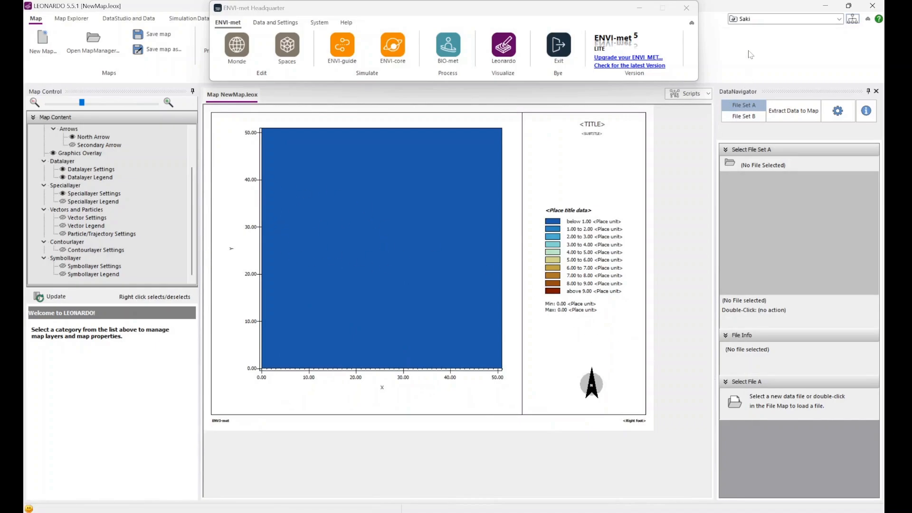
left_click(747, 21)
left_click(752, 42)
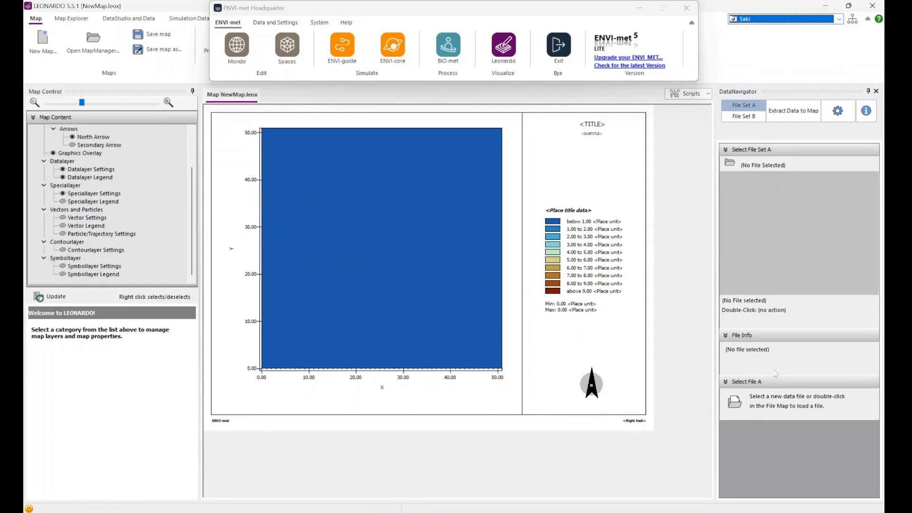
Step: Start loading a data file for File Set A and browse to the 4_Vside_output folder in New Project
left_click(735, 402)
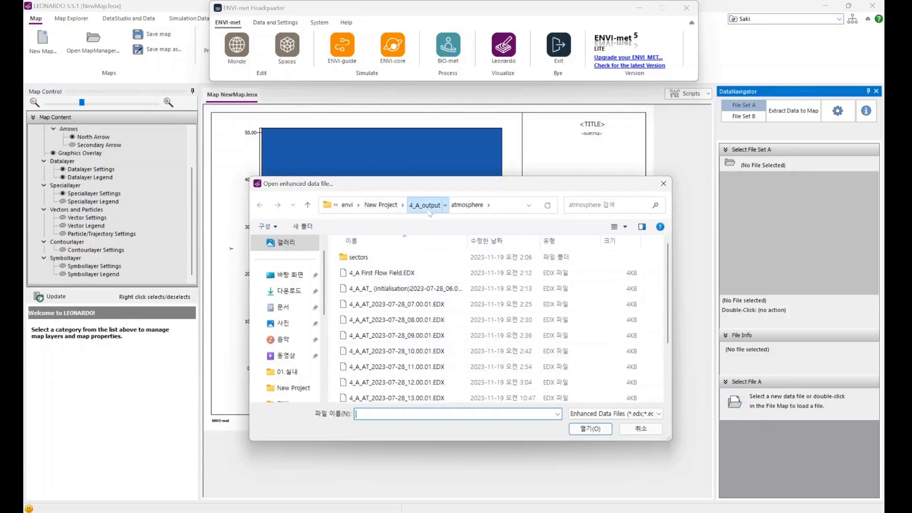
left_click(439, 208)
left_click(420, 208)
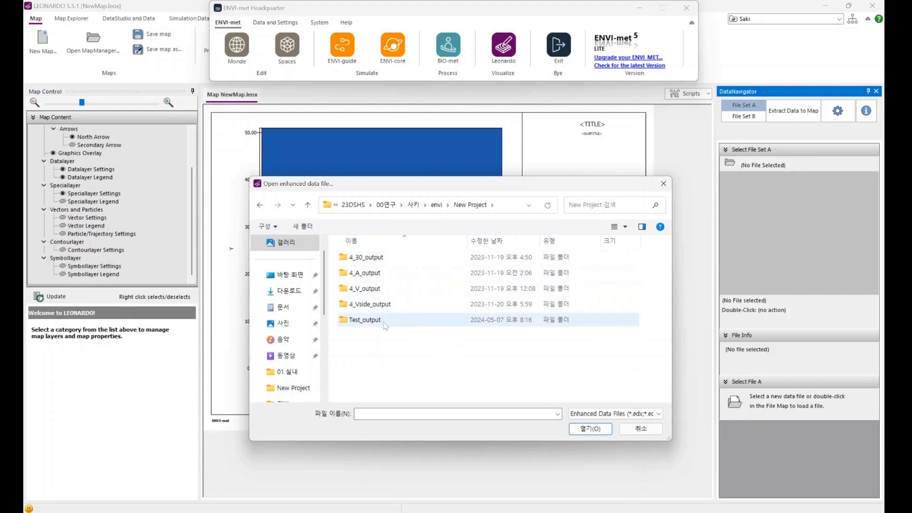
left_click(373, 307)
double_click(374, 306)
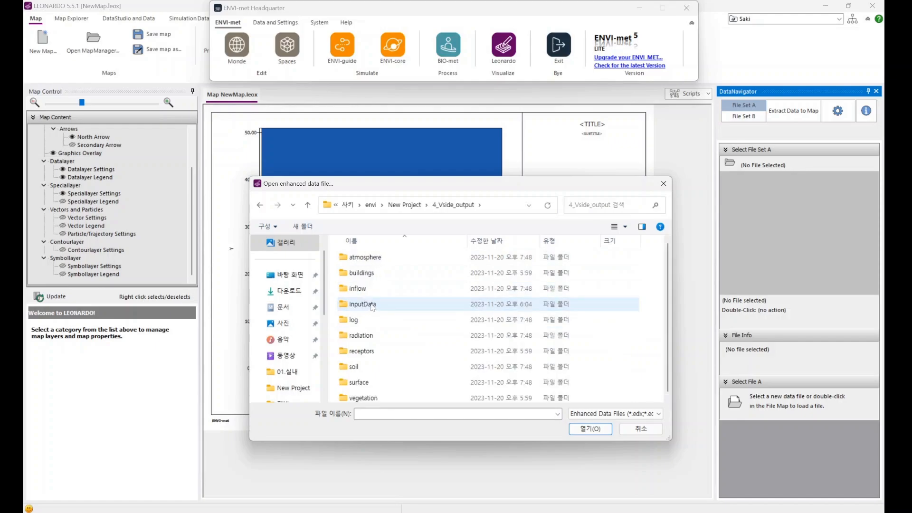
double_click(370, 274)
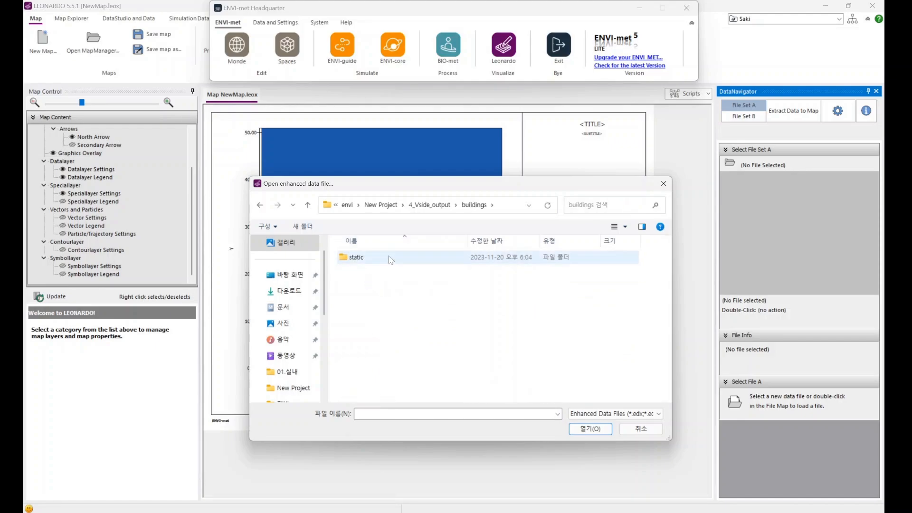
double_click(358, 257)
left_click(447, 207)
left_click(446, 207)
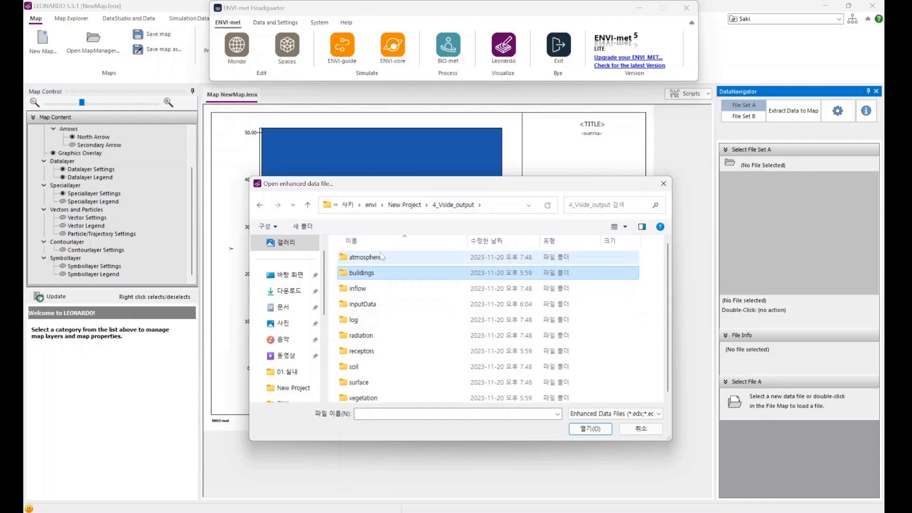
Step: Load the 4_Vside atmosphere output into File Set A and make the 07:00 file of 28.07.2023 the data file
left_click(368, 258)
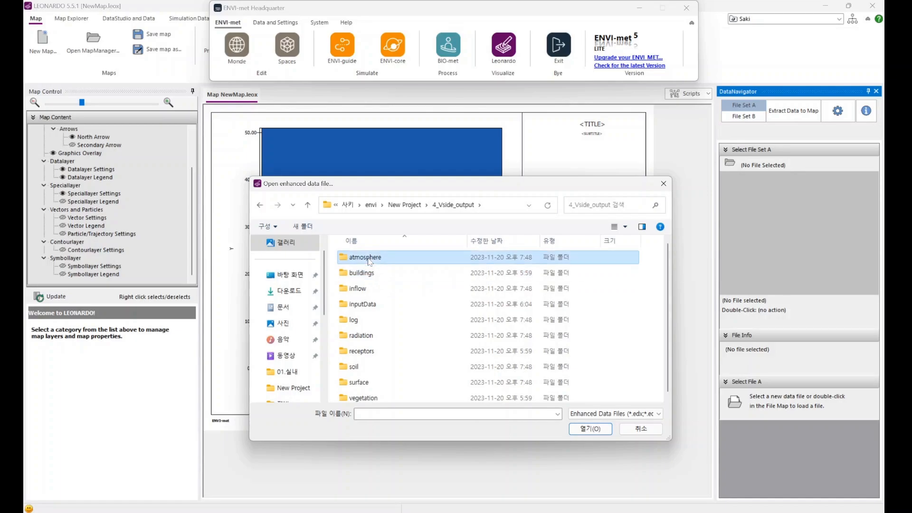
double_click(368, 257)
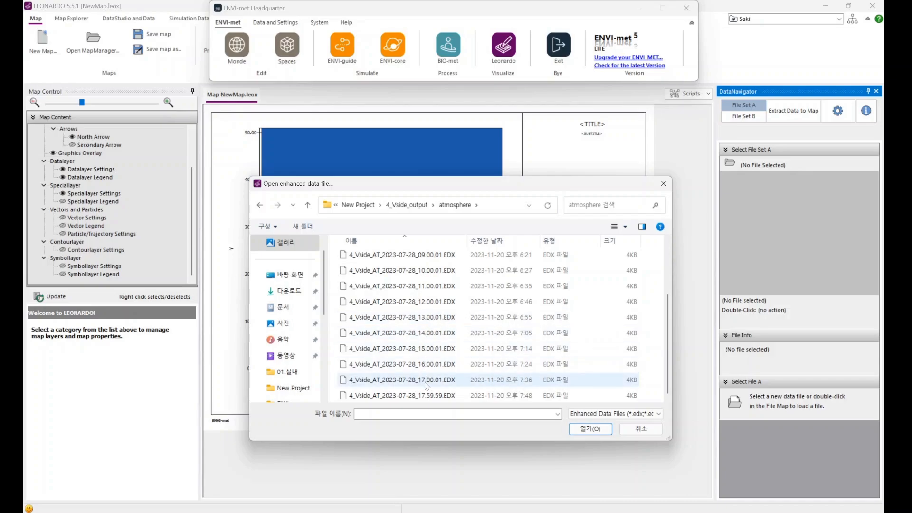
double_click(429, 301)
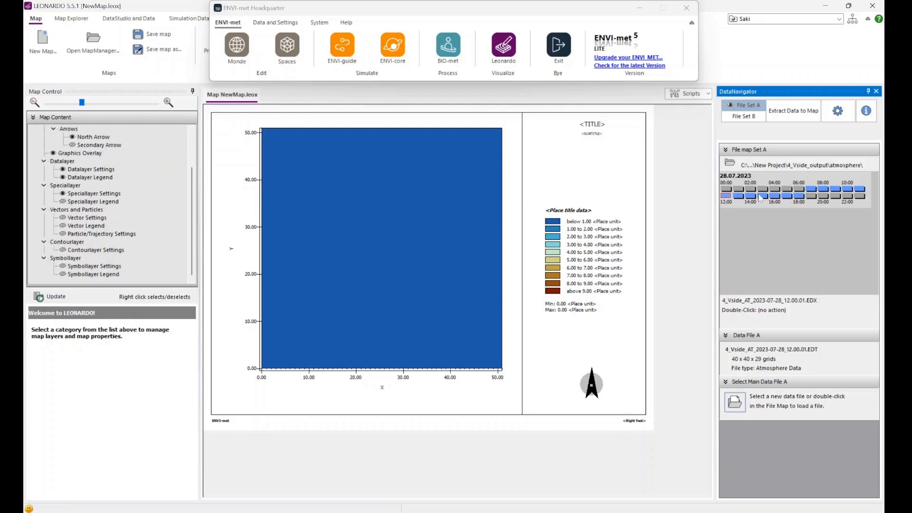
left_click(811, 189)
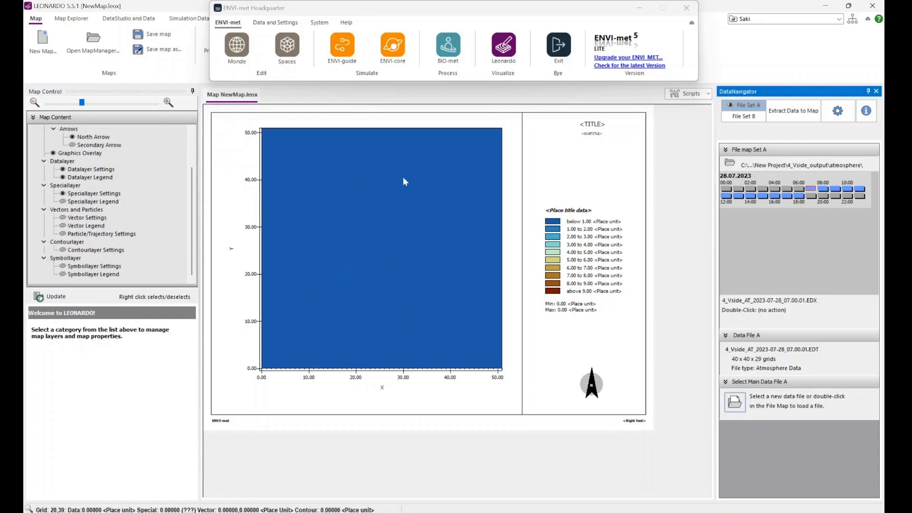
Step: Extract an X-Y 2D map of Potential Air Temperature from the 07:00 file with the view plane at k=2
left_click(798, 114)
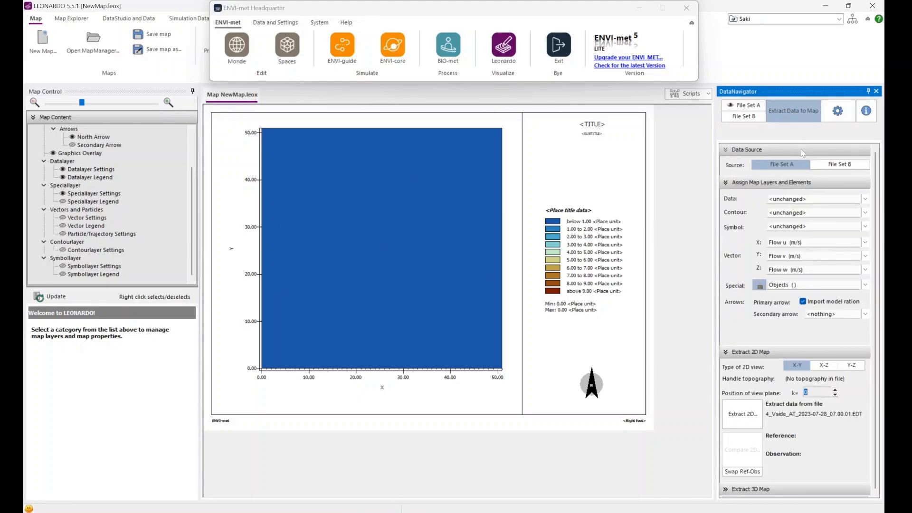
left_click(802, 199)
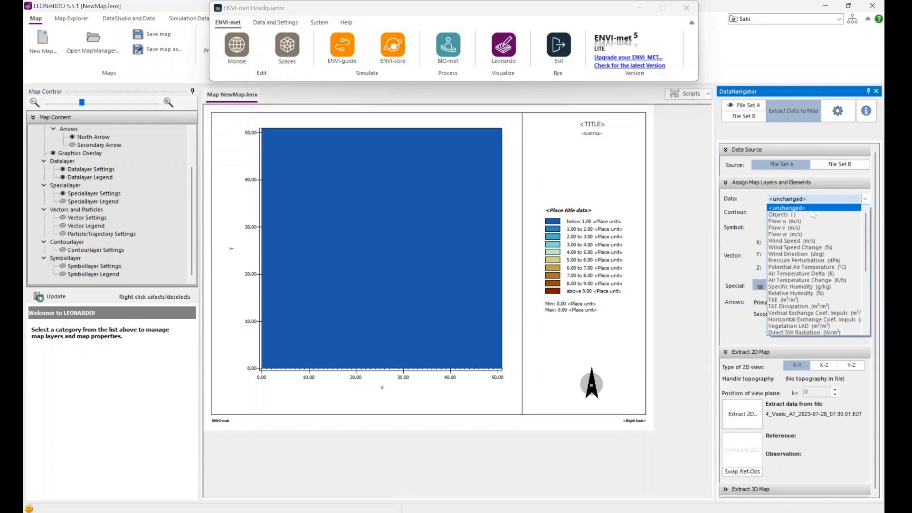
scroll(832, 285, "down", 5)
scroll(830, 297, "up", 6)
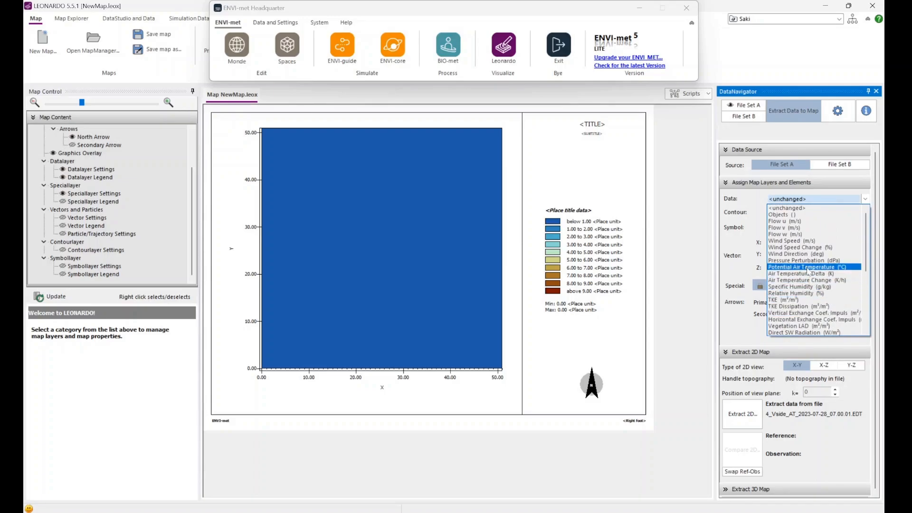
left_click(842, 270)
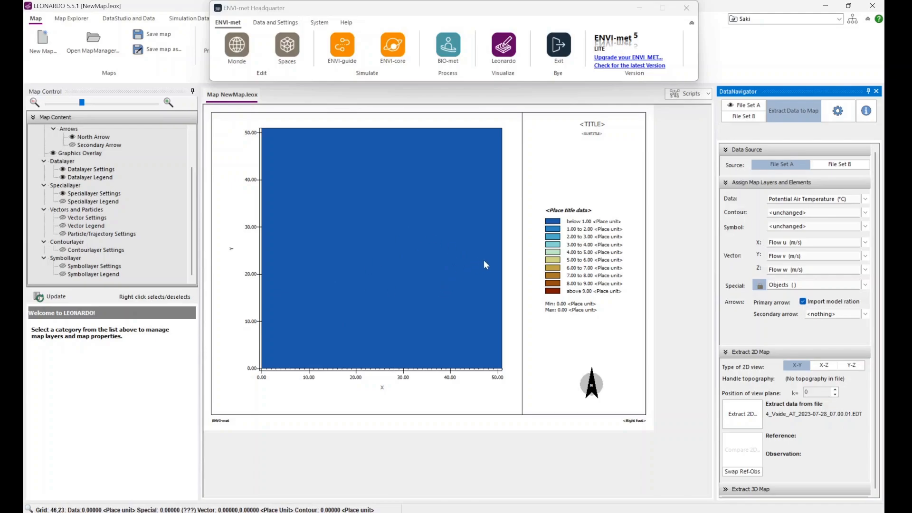
left_click(835, 389)
left_click(835, 389)
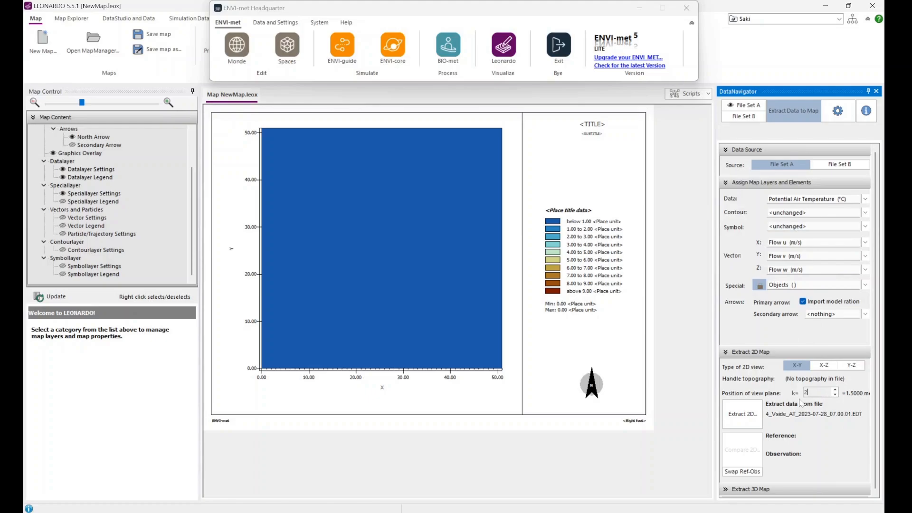
left_click(742, 414)
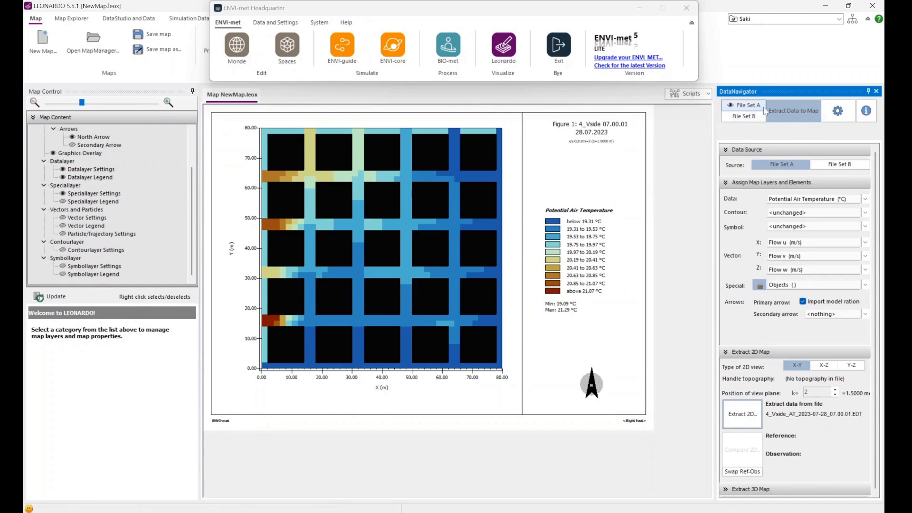
Step: View the 4_Vside air temperature maps hour by hour from 08:00 to 13:00 using the File Set A time map
left_click(745, 105)
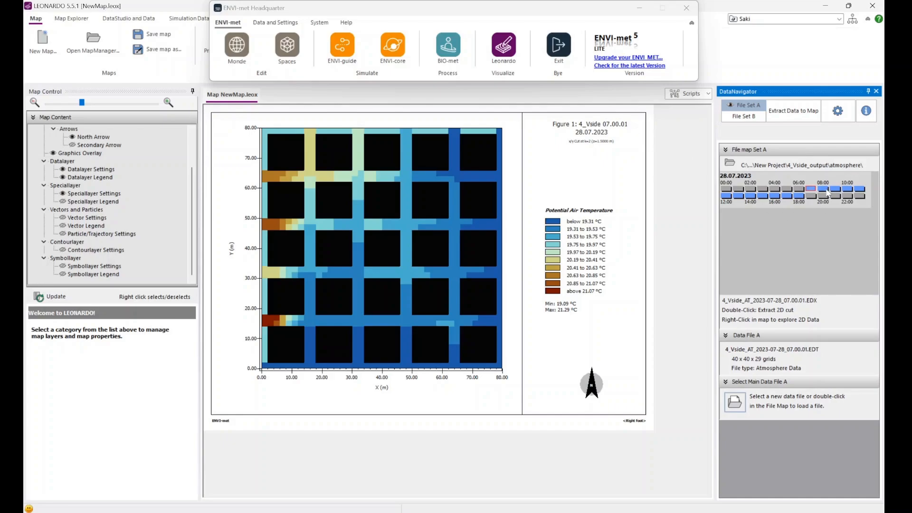
double_click(828, 190)
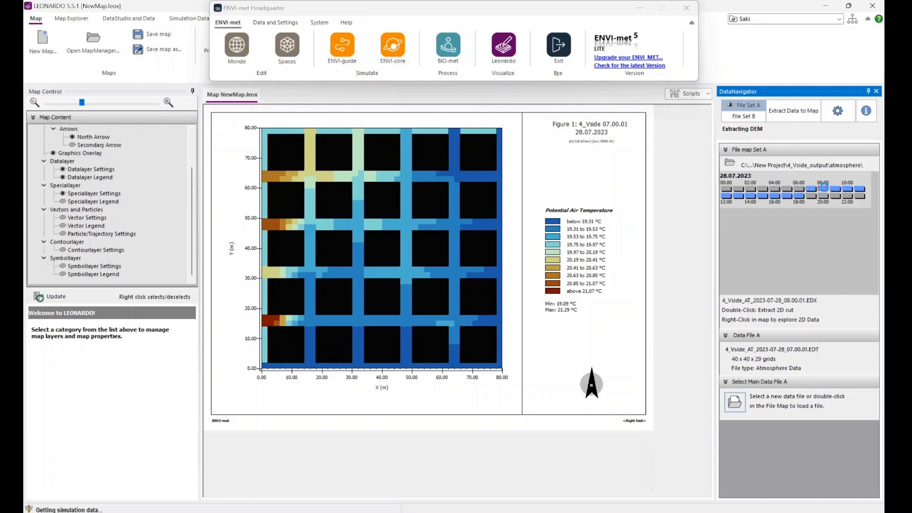
double_click(848, 192)
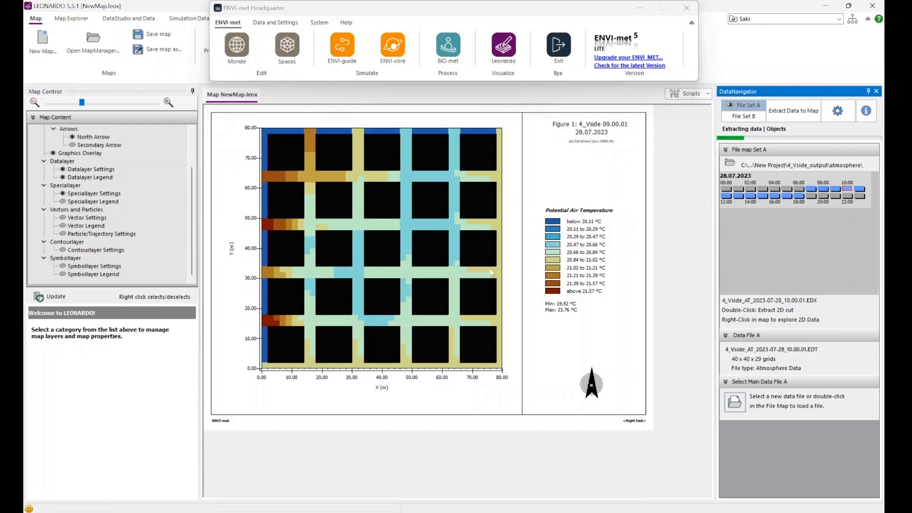
left_click(864, 191)
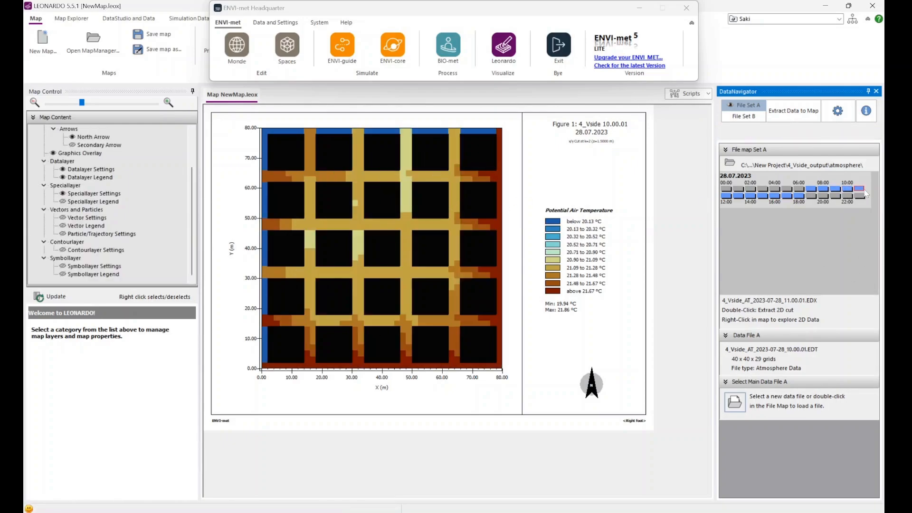
double_click(726, 196)
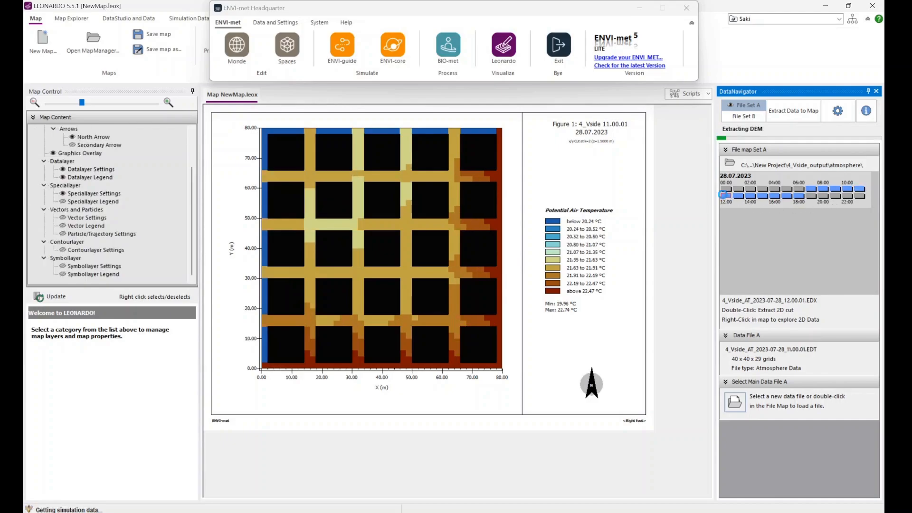
double_click(738, 196)
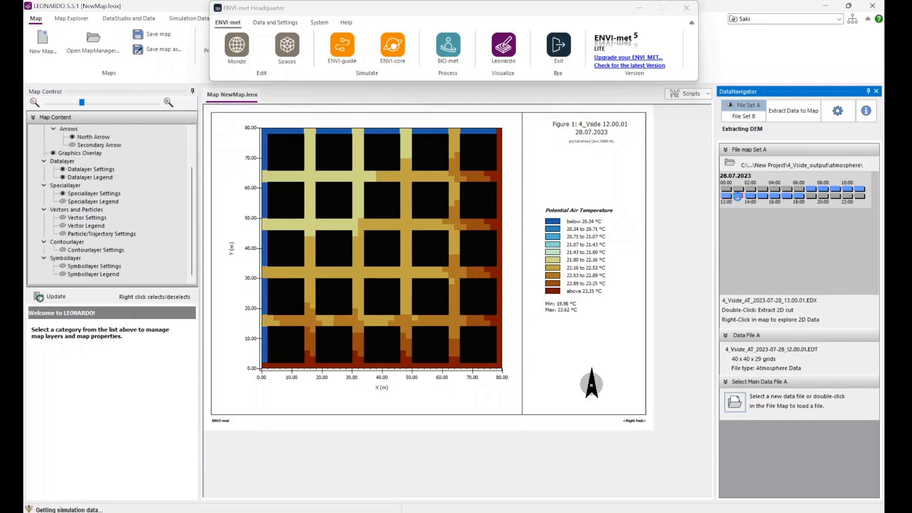
scroll(232, 248, "down", 2)
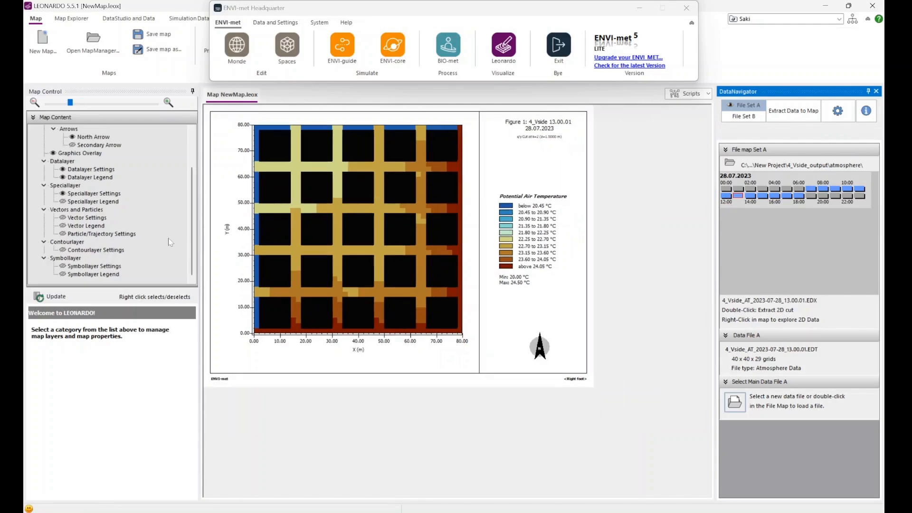
scroll(194, 185, "up", 2)
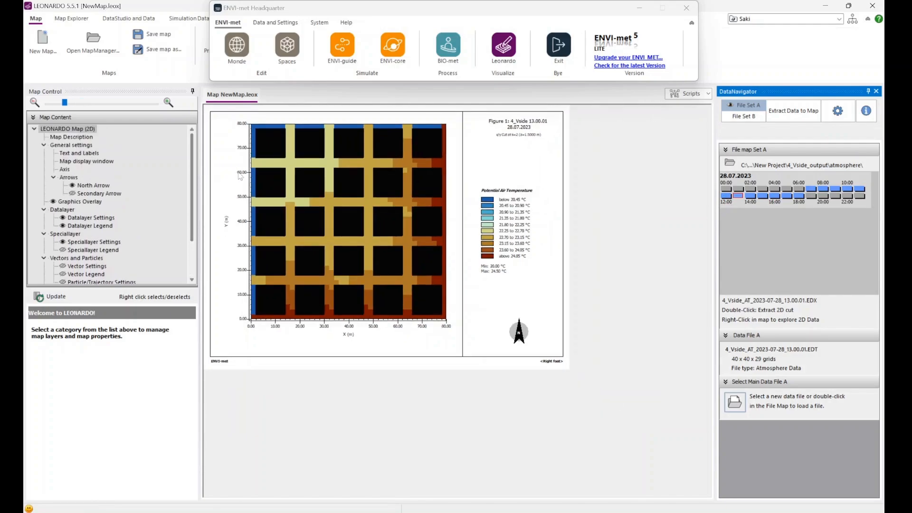
scroll(270, 185, "up", 2)
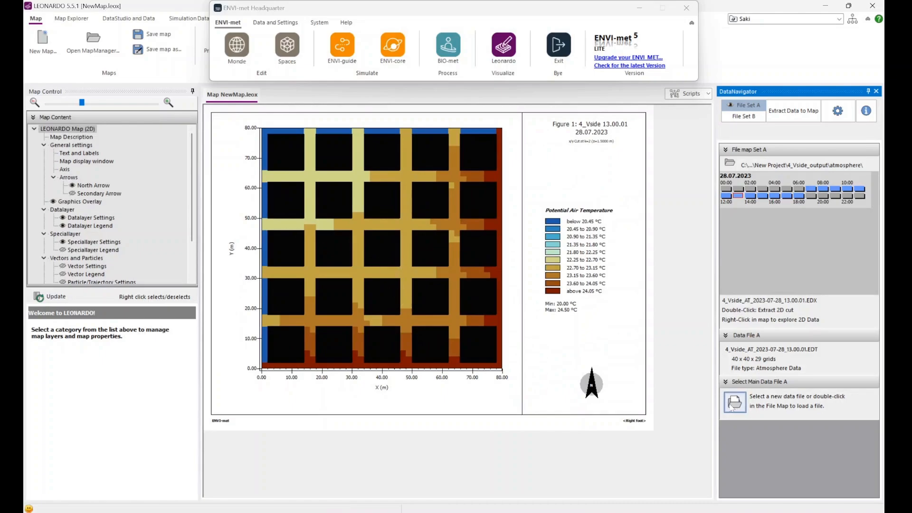
Step: Load the 4_V_AT_2023-07-28_08.00.01 data file from the atmosphere folder of 4_V_output into File Set A
left_click(733, 405)
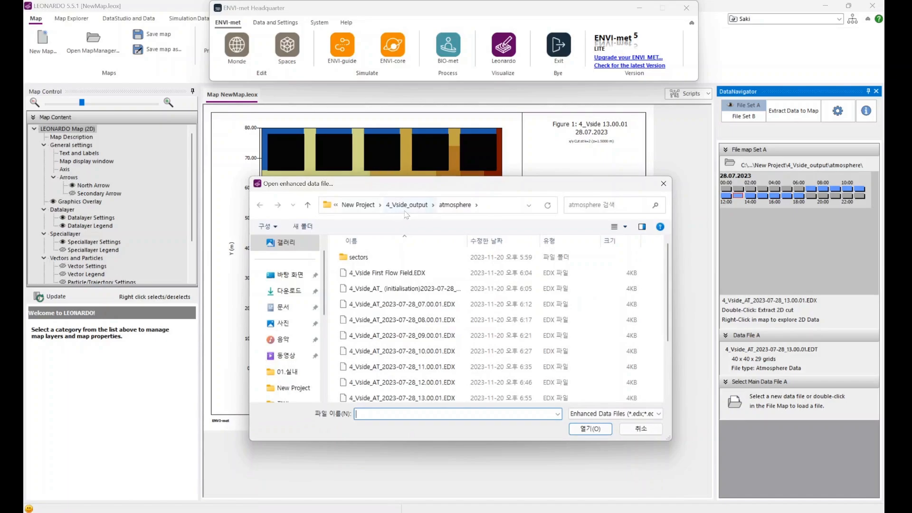
left_click(405, 209)
left_click(424, 207)
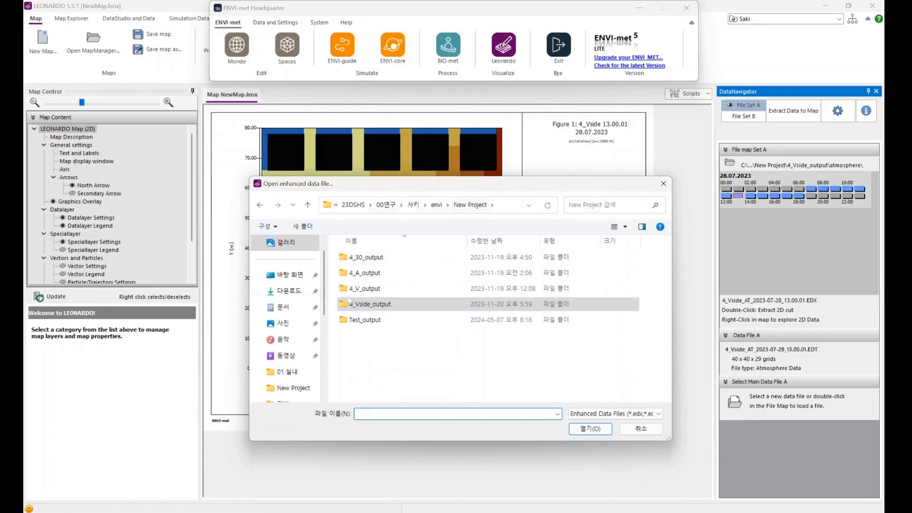
double_click(380, 290)
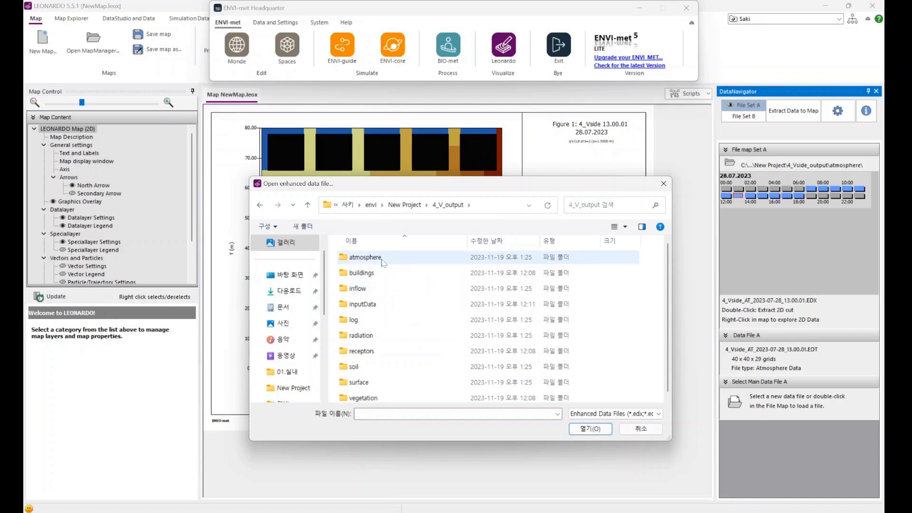
double_click(375, 258)
double_click(391, 319)
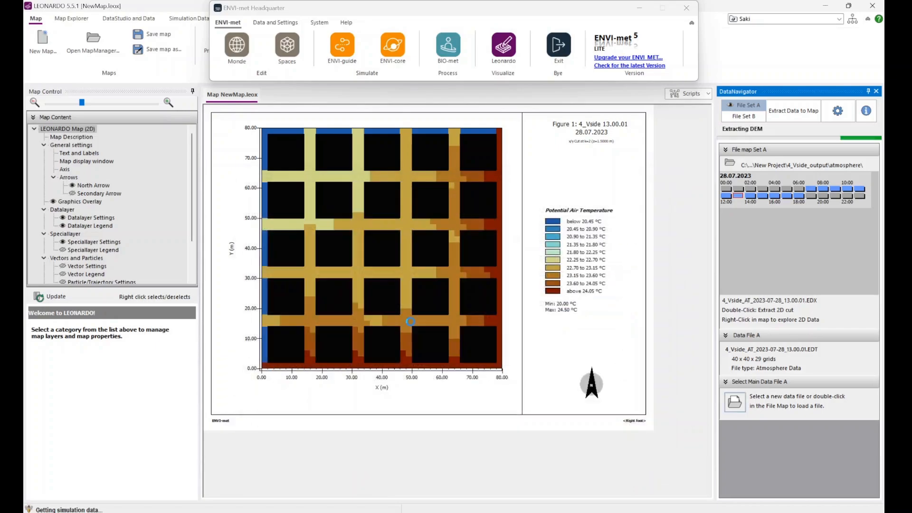
Step: Extract an X-Y 2D map of Specific Humidity at k=1 from the 4_V data and return to the File Set A time map
left_click(793, 110)
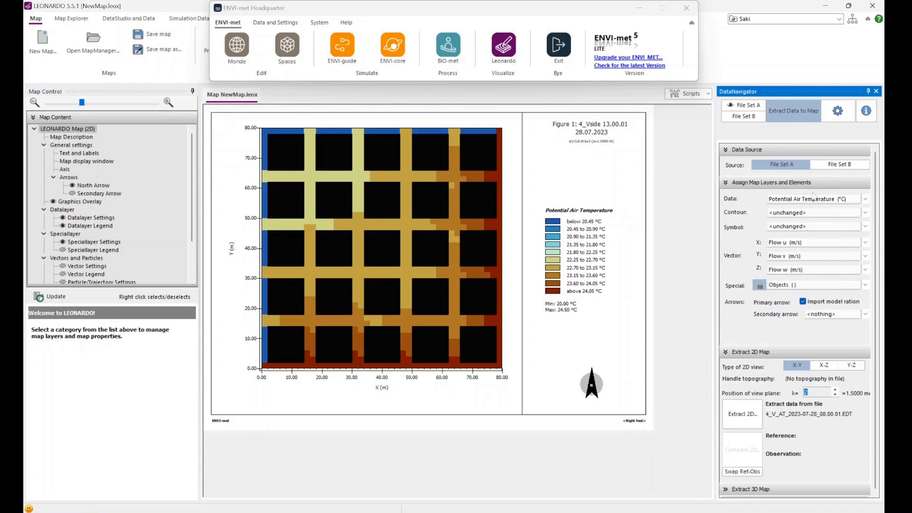
left_click(793, 199)
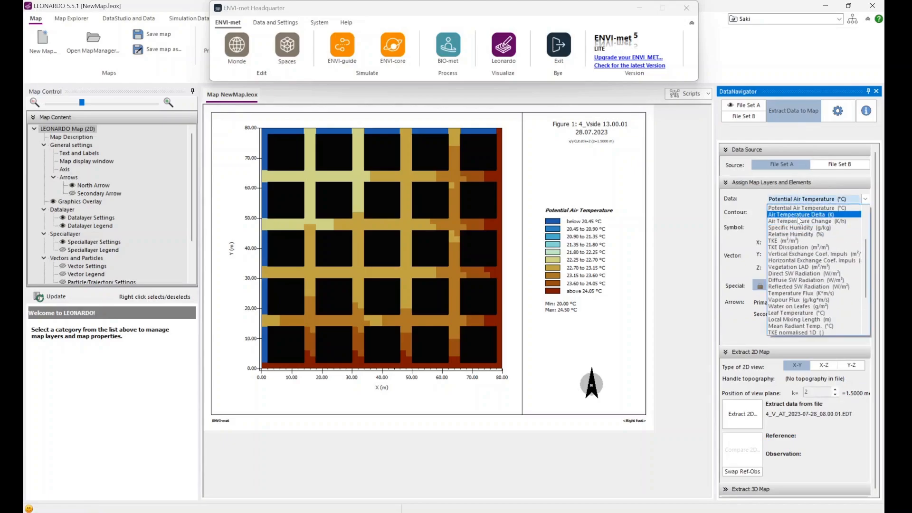
left_click(798, 228)
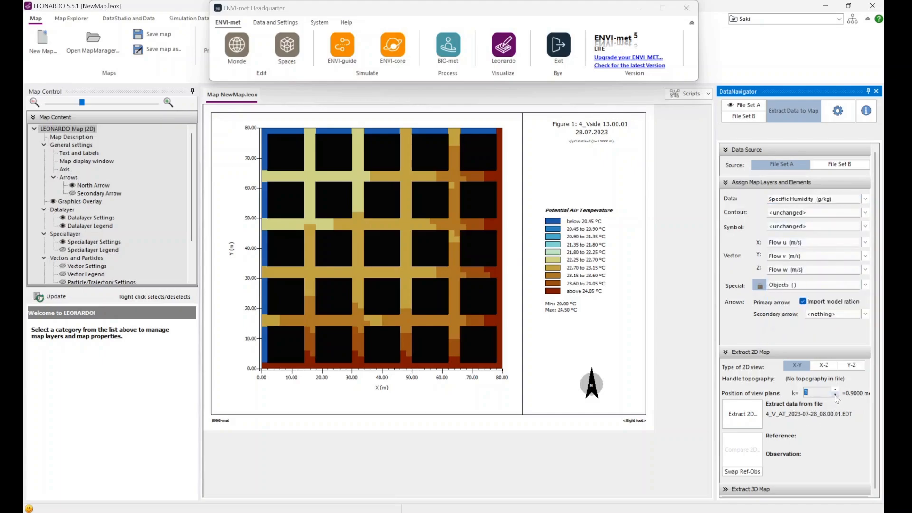
left_click(742, 416)
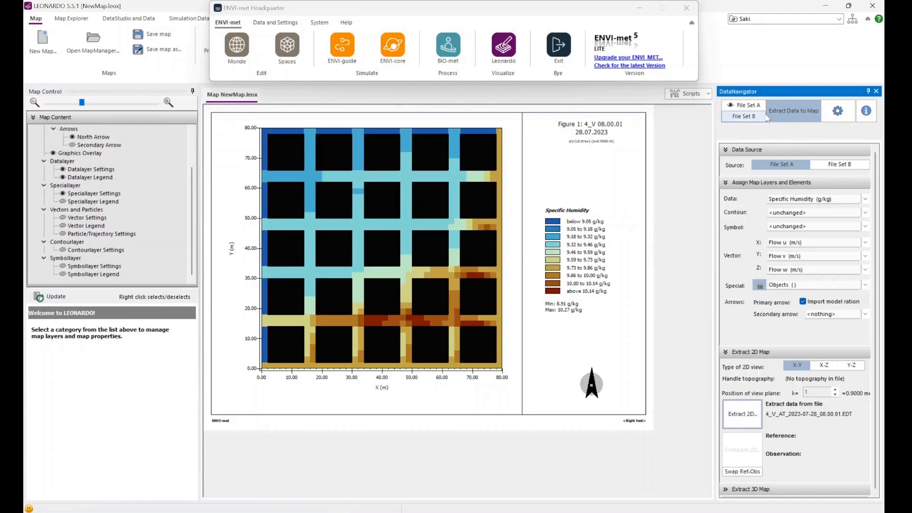
left_click(744, 105)
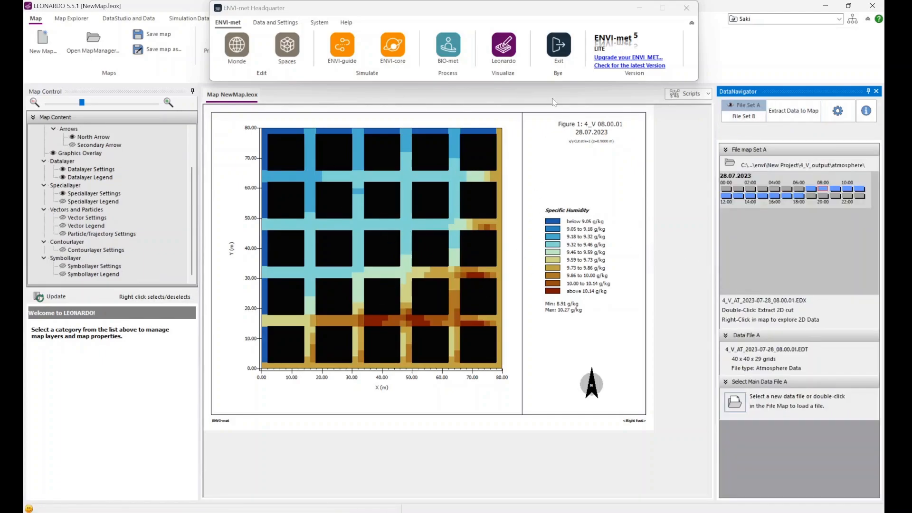